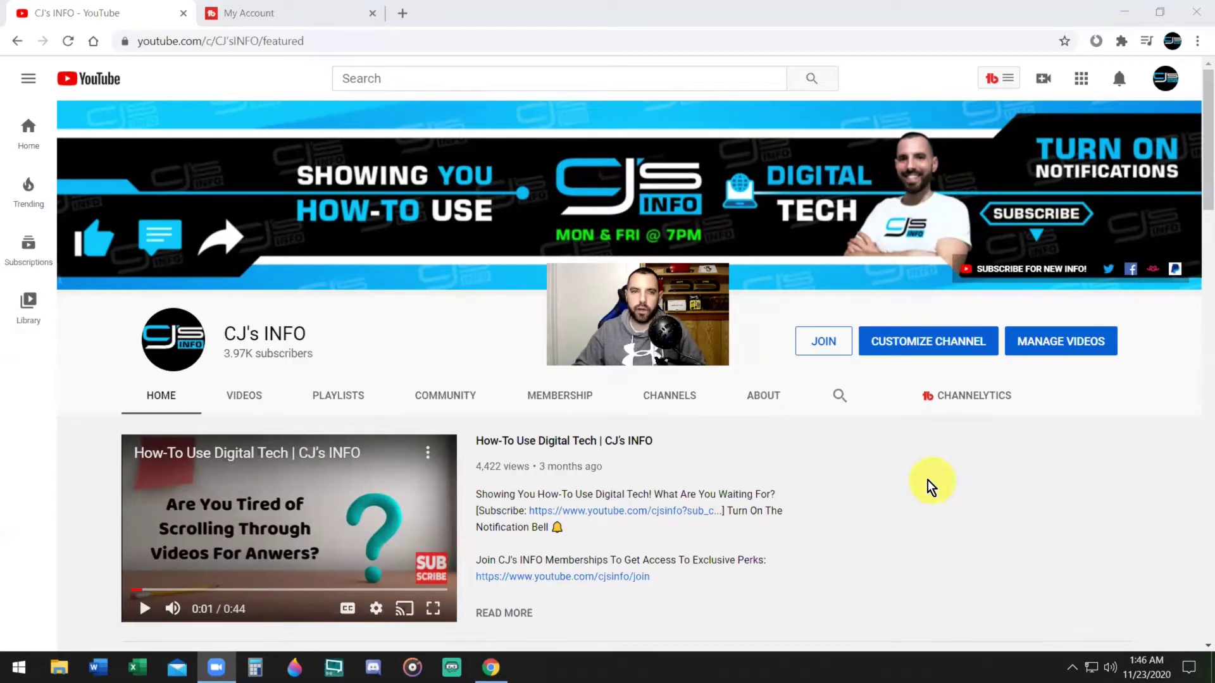
Queue a new backup of the entire channel from TubeBuddy's Backups & Export page
left_click(352, 10)
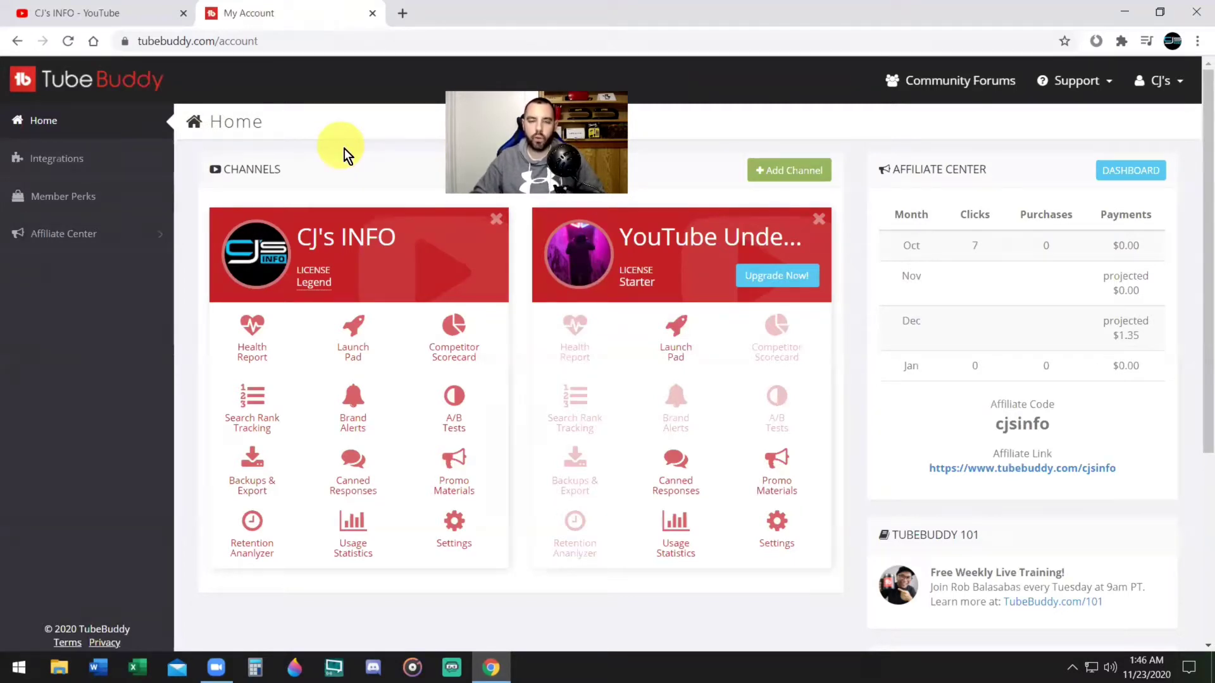
left_click(254, 480)
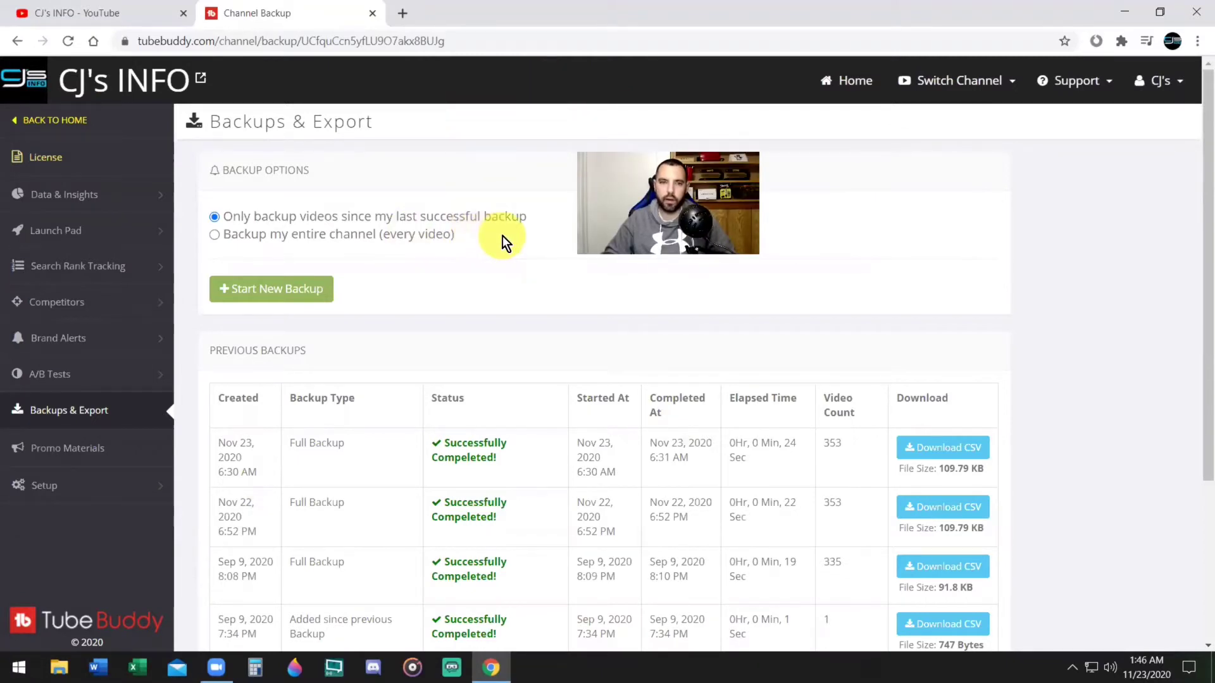
left_click(215, 234)
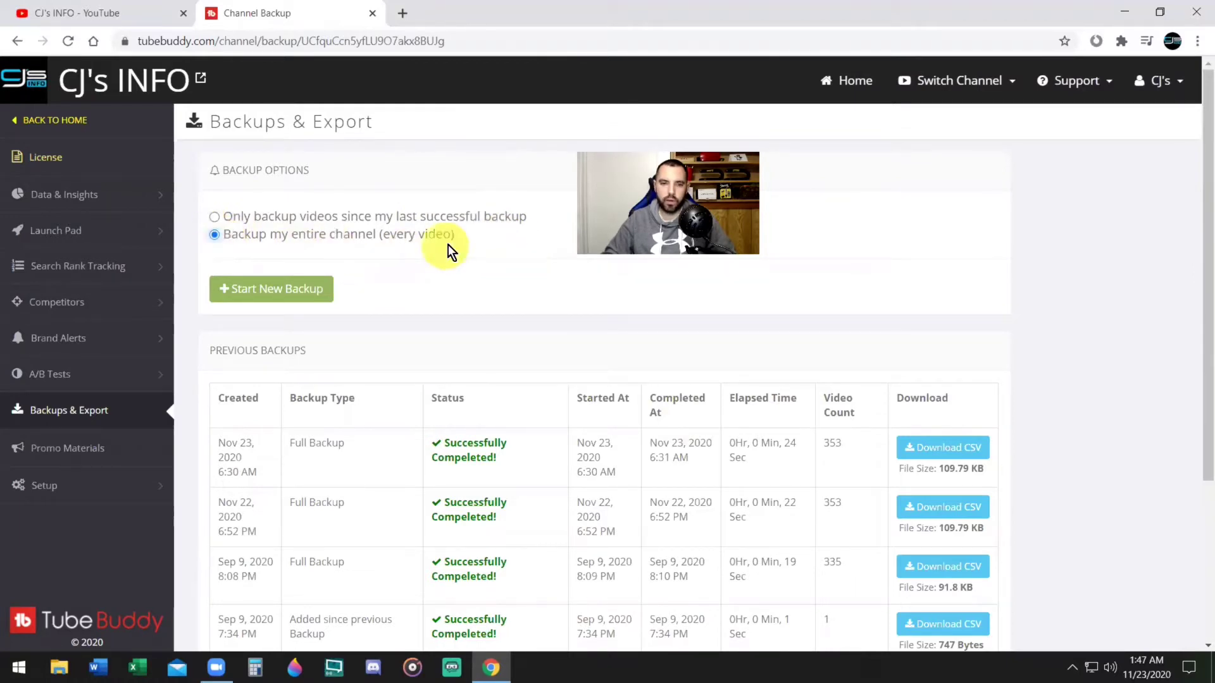
left_click(297, 295)
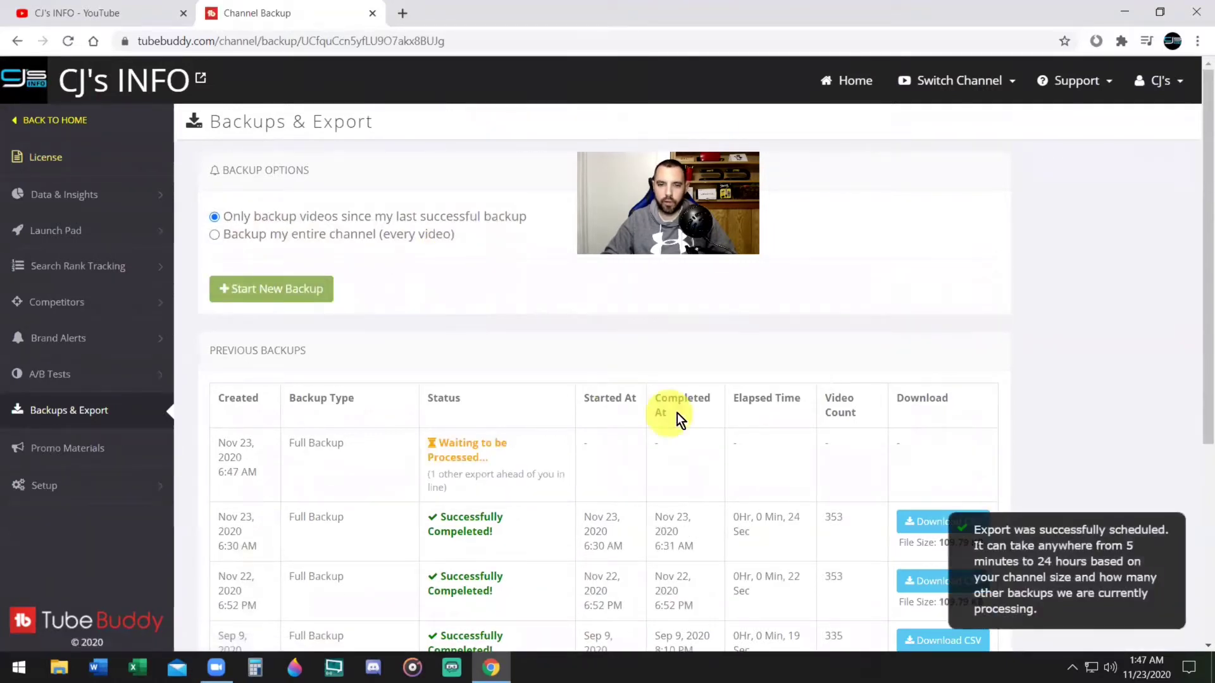
scroll(513, 446, "down", 1)
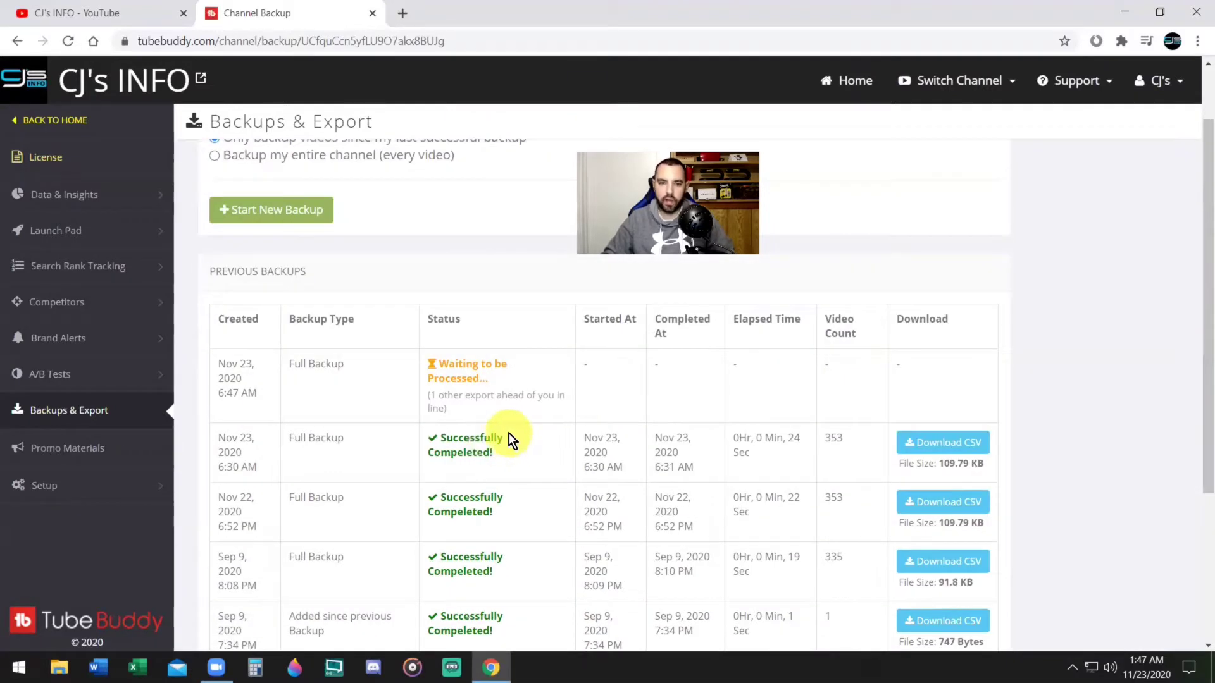
Download the latest completed backup CSV and open its zip from the download bar
left_click(944, 446)
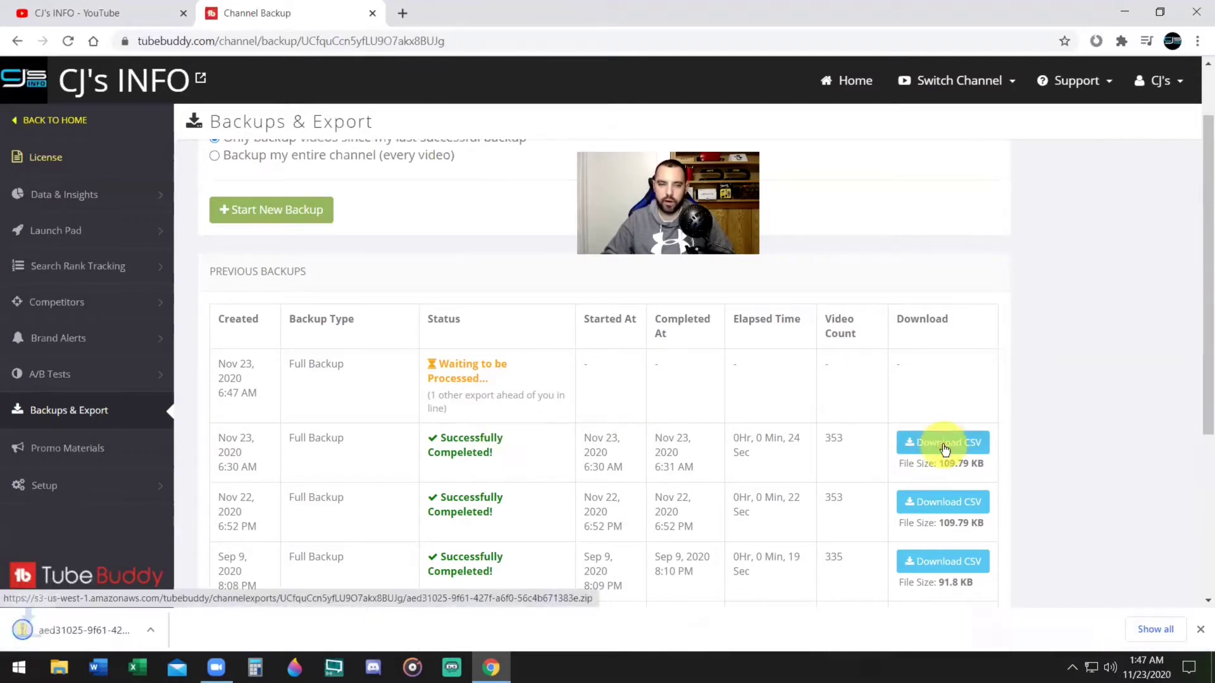
left_click(121, 632)
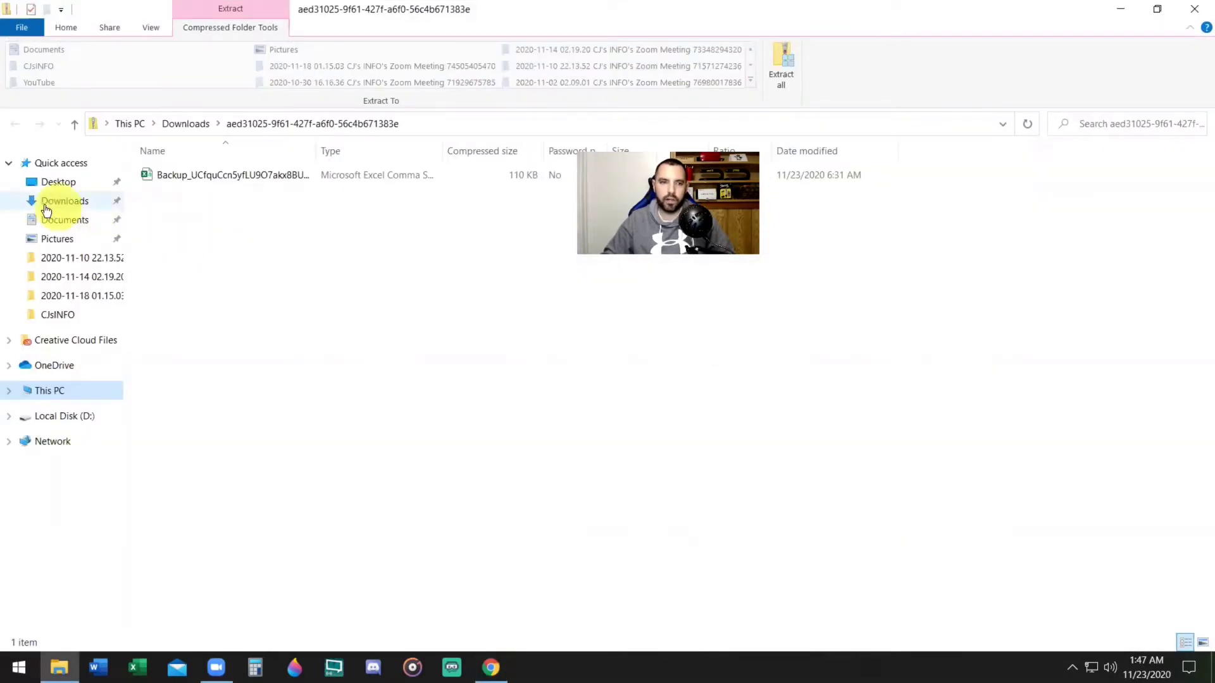
Open the backup zip in Downloads and launch its Backup spreadsheet in Excel
left_click(47, 201)
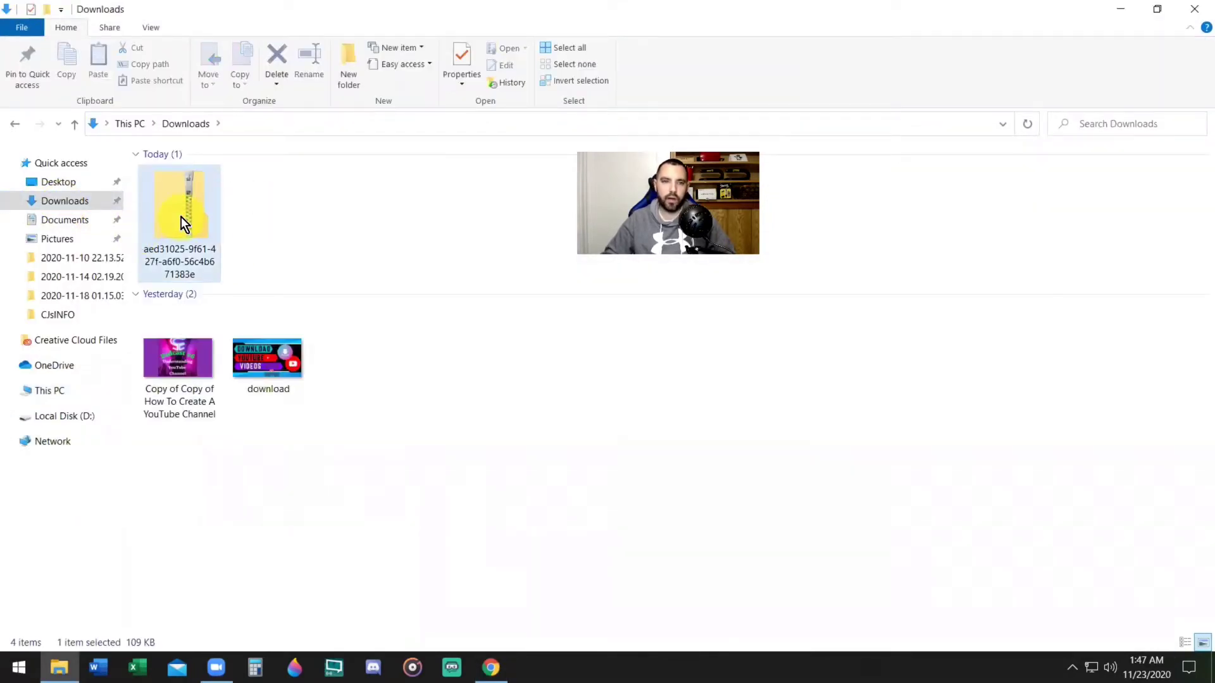
left_click(182, 217)
double_click(181, 218)
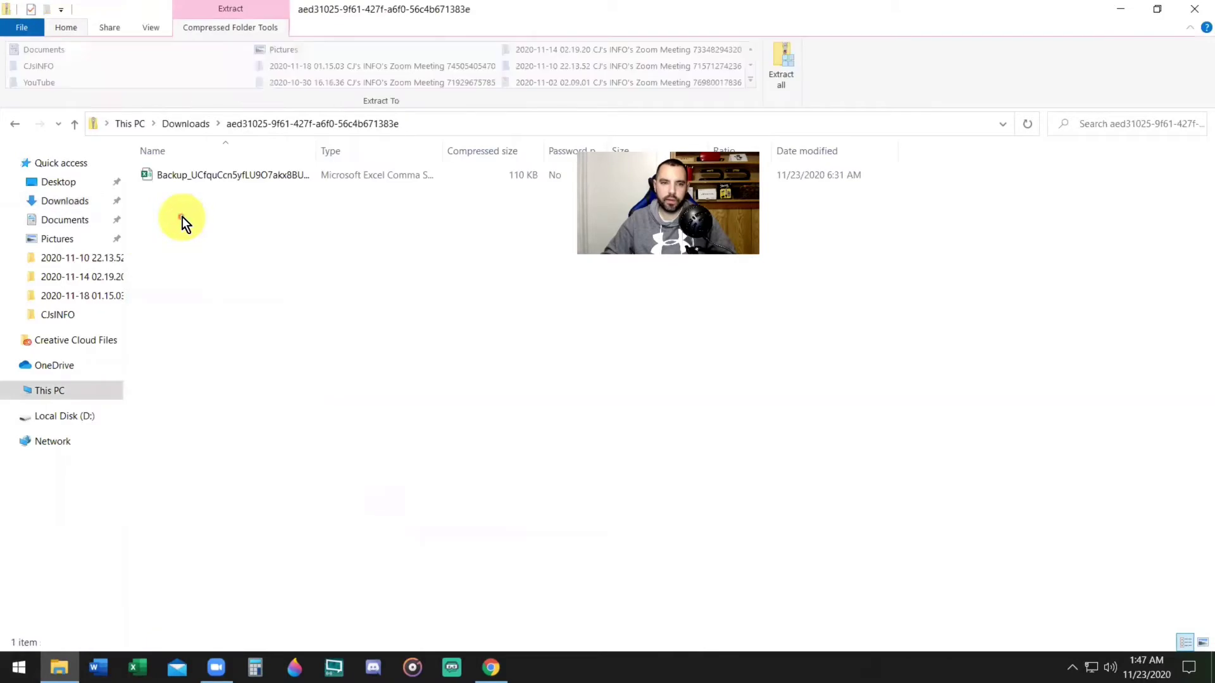
double_click(248, 181)
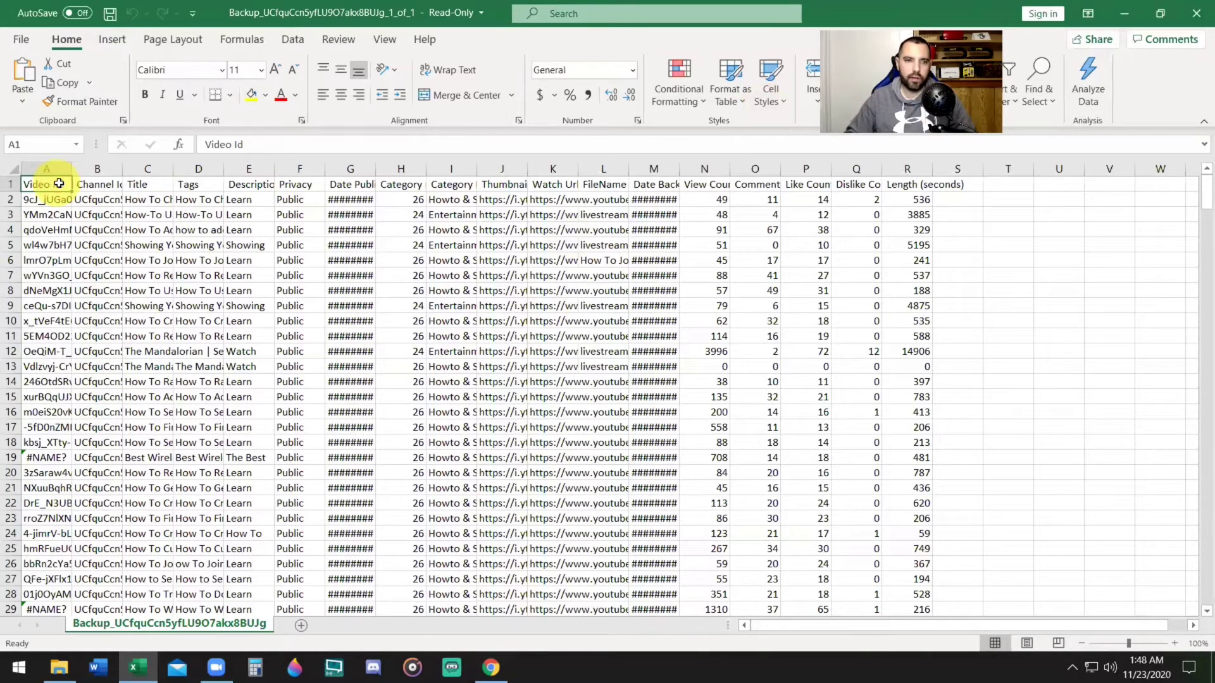
Review the Channel Id, Title, Tags and Description columns, reading the first video's tags and description
left_click(98, 184)
left_click(157, 184)
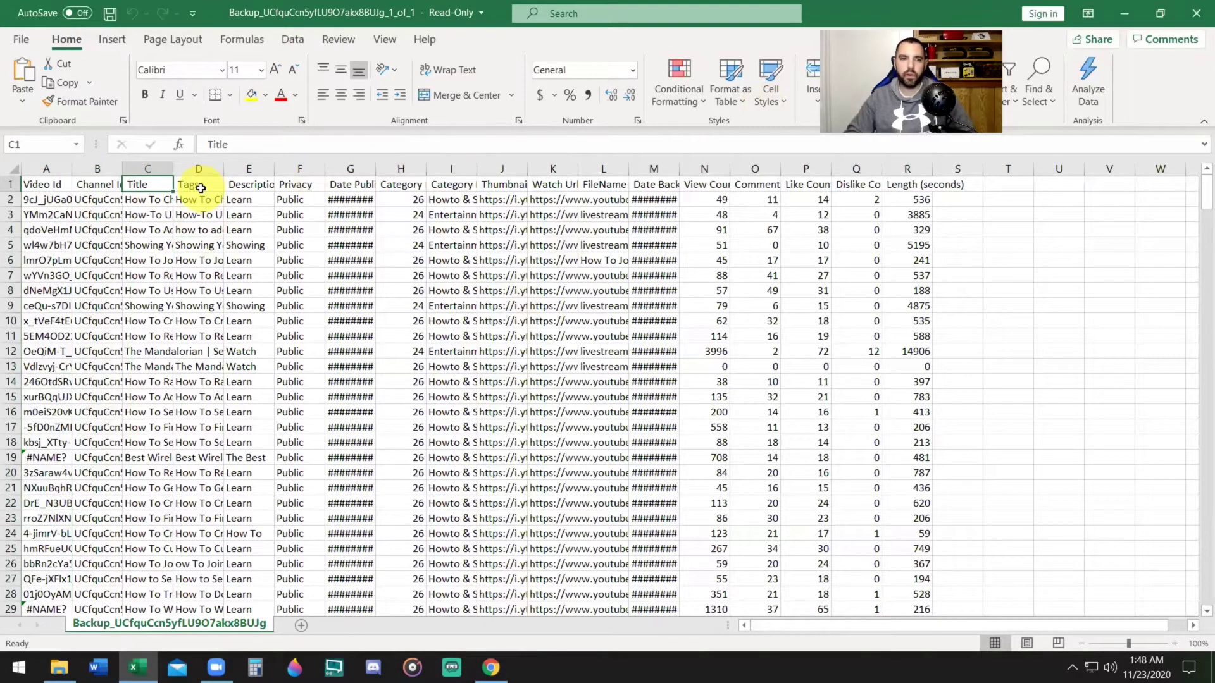
left_click(201, 186)
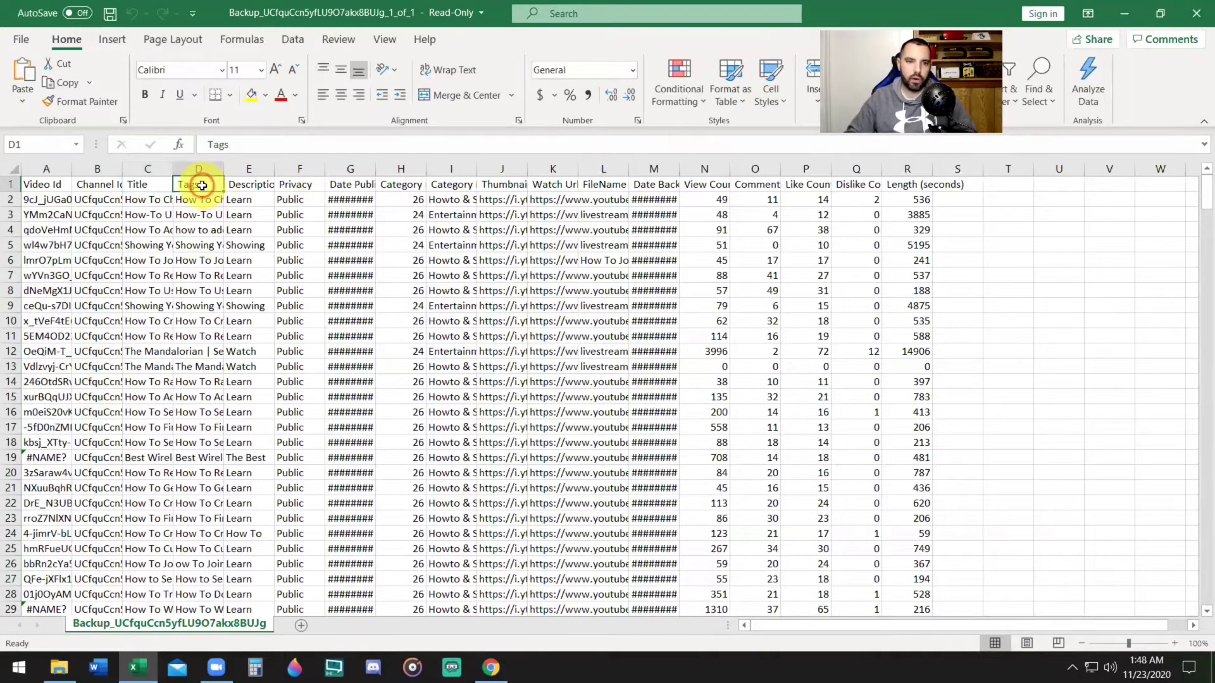
left_click(195, 198)
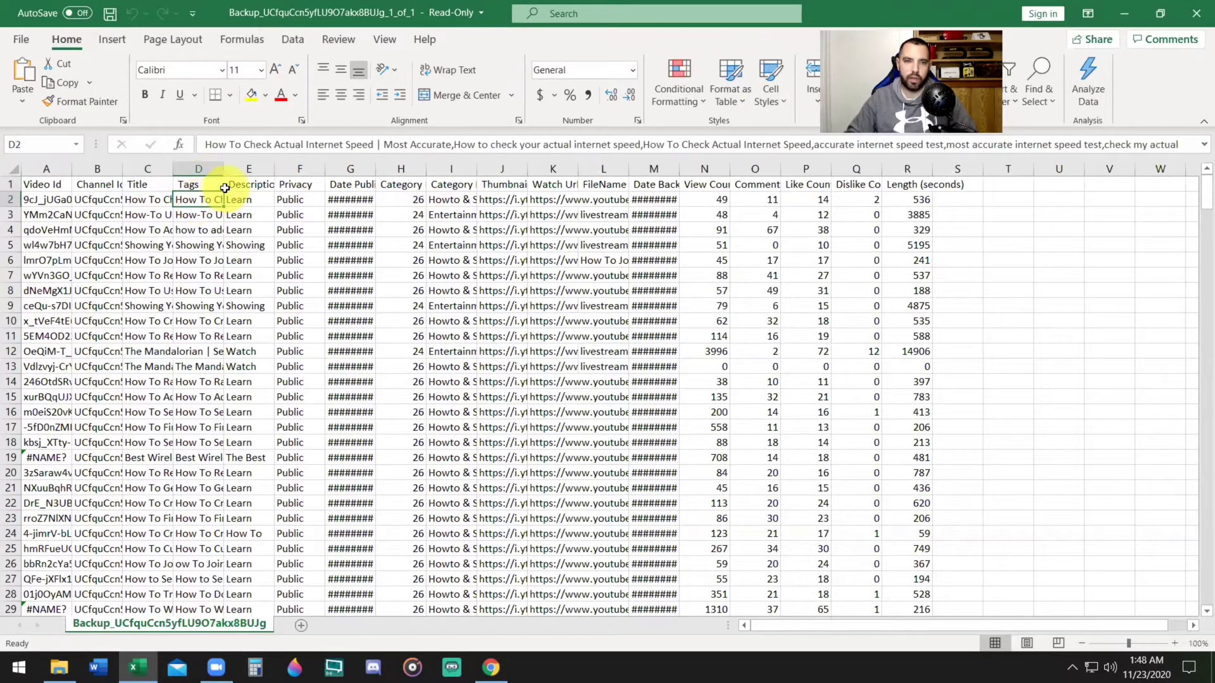
left_click(246, 199)
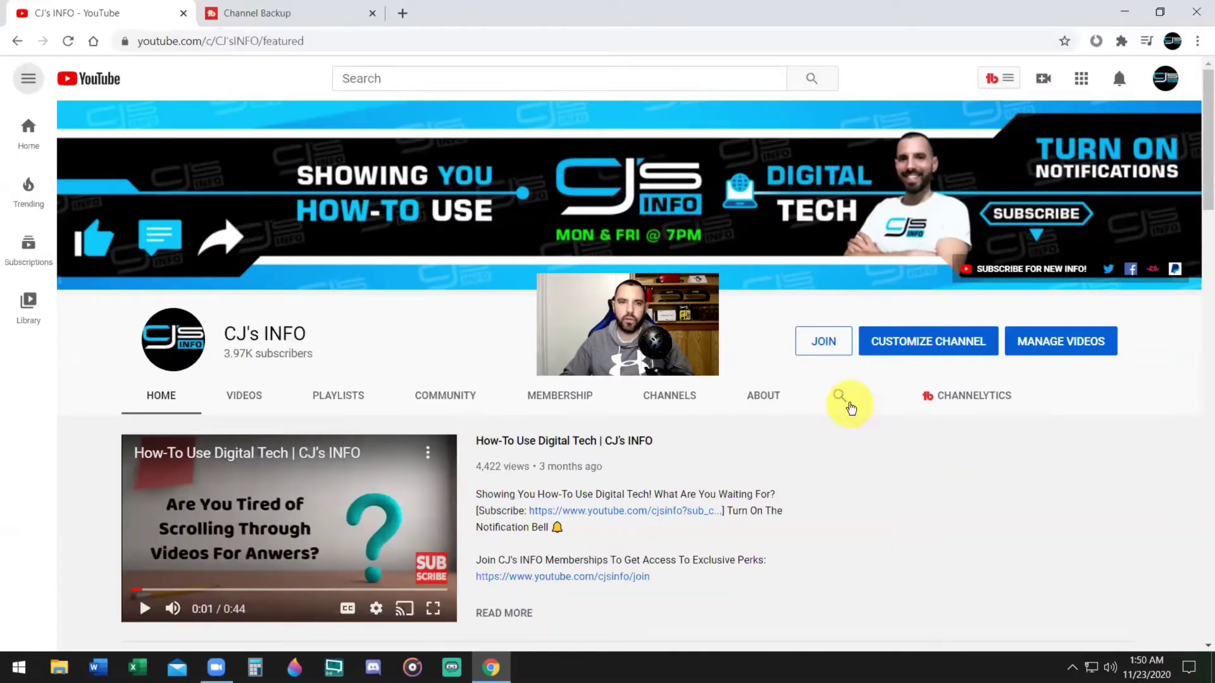
Close the TubeBuddy backup tab and go to 'Your data in YouTube' from the account menu
left_click(373, 13)
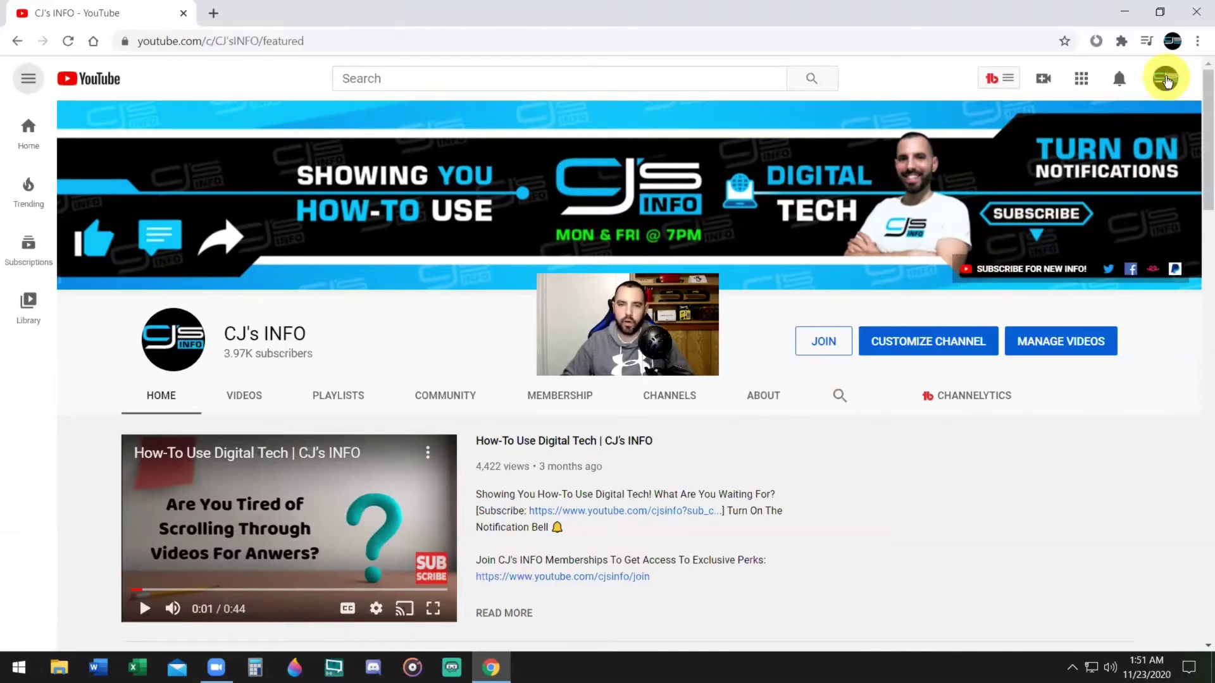
left_click(1167, 81)
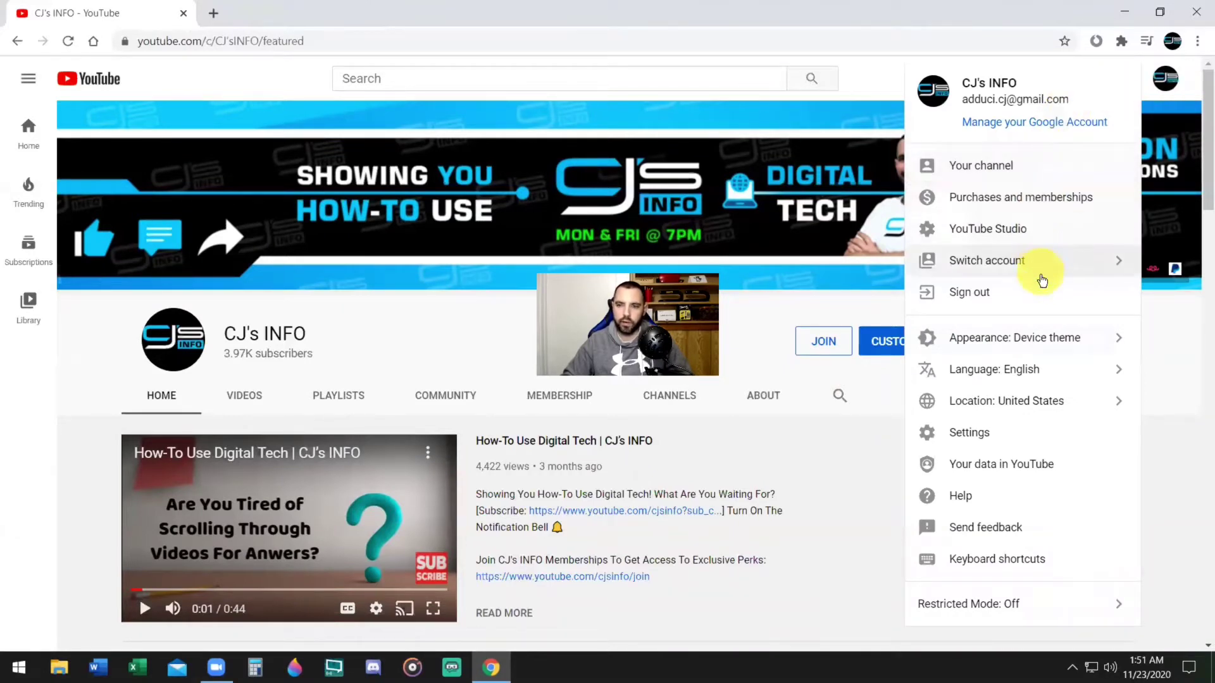
left_click(1045, 465)
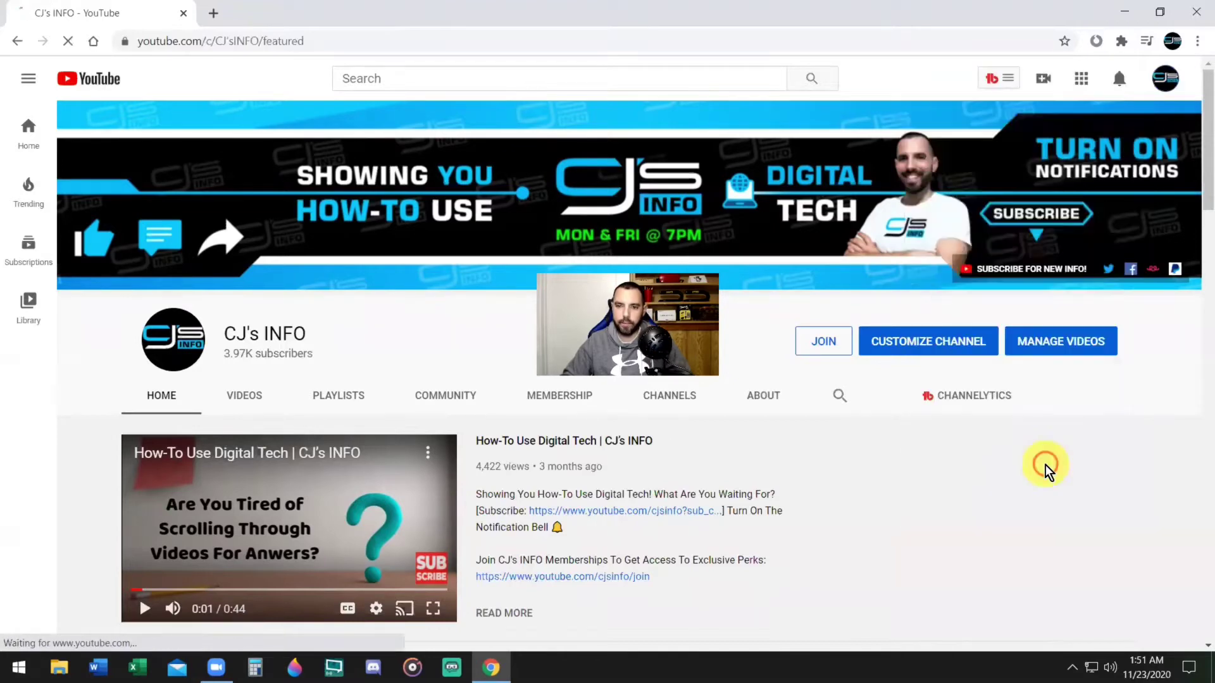
scroll(665, 238, "down", 1)
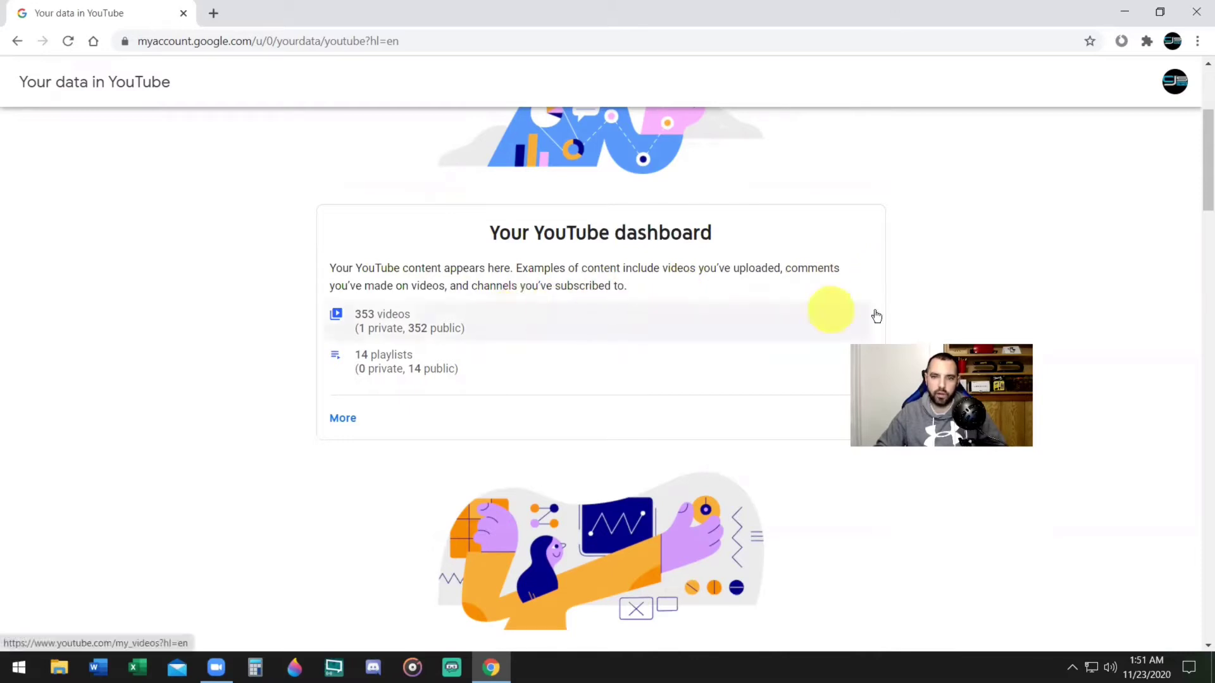
Expand the YouTube dashboard details and choose 'Download YouTube data' to reach Google Takeout
left_click(349, 423)
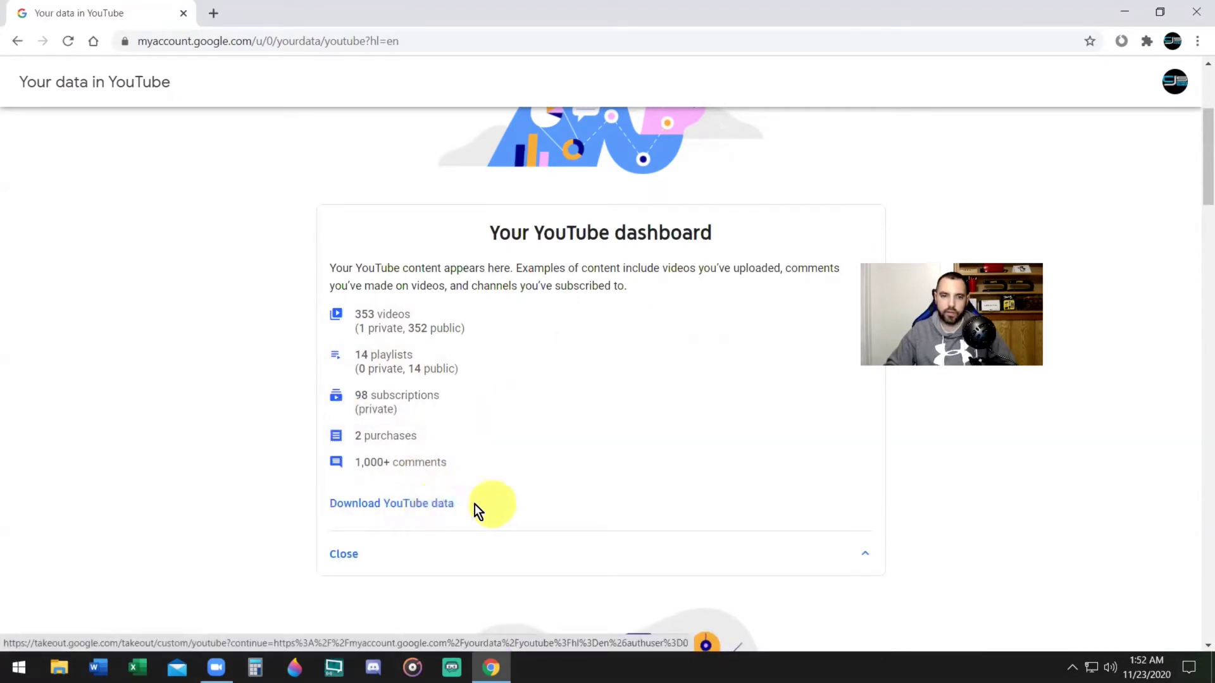
left_click(414, 506)
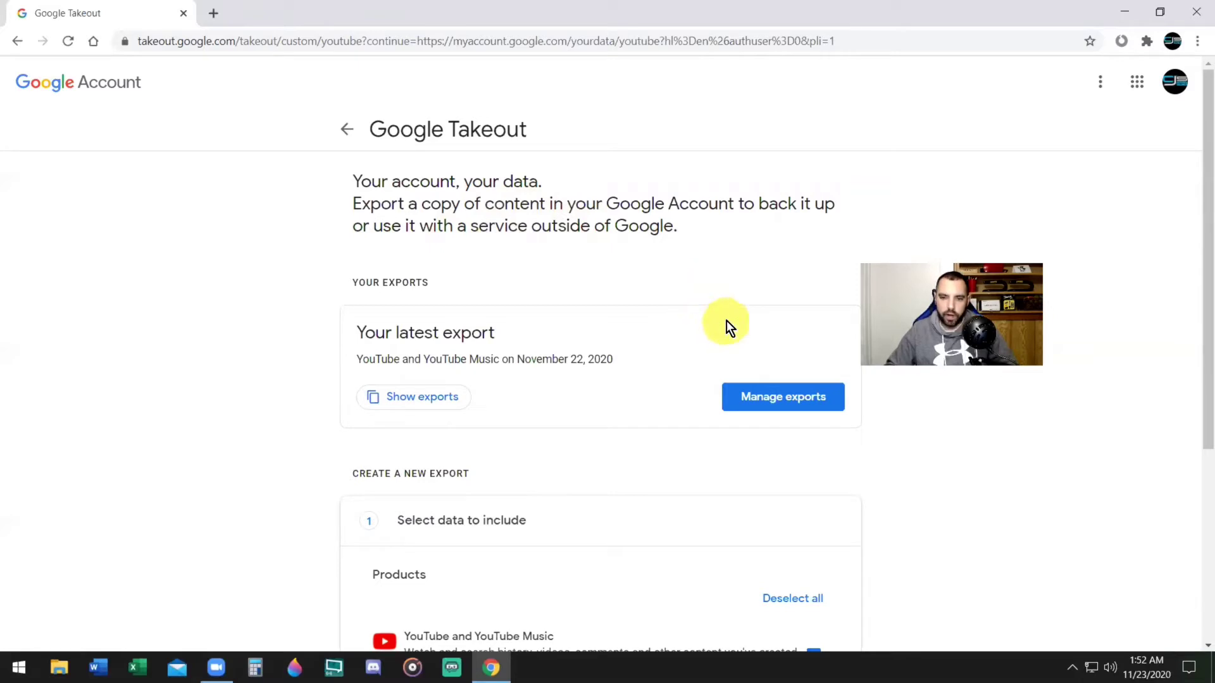
Glance at the existing exports, return to the export settings and deselect all products
left_click(781, 399)
key("alt+Left")
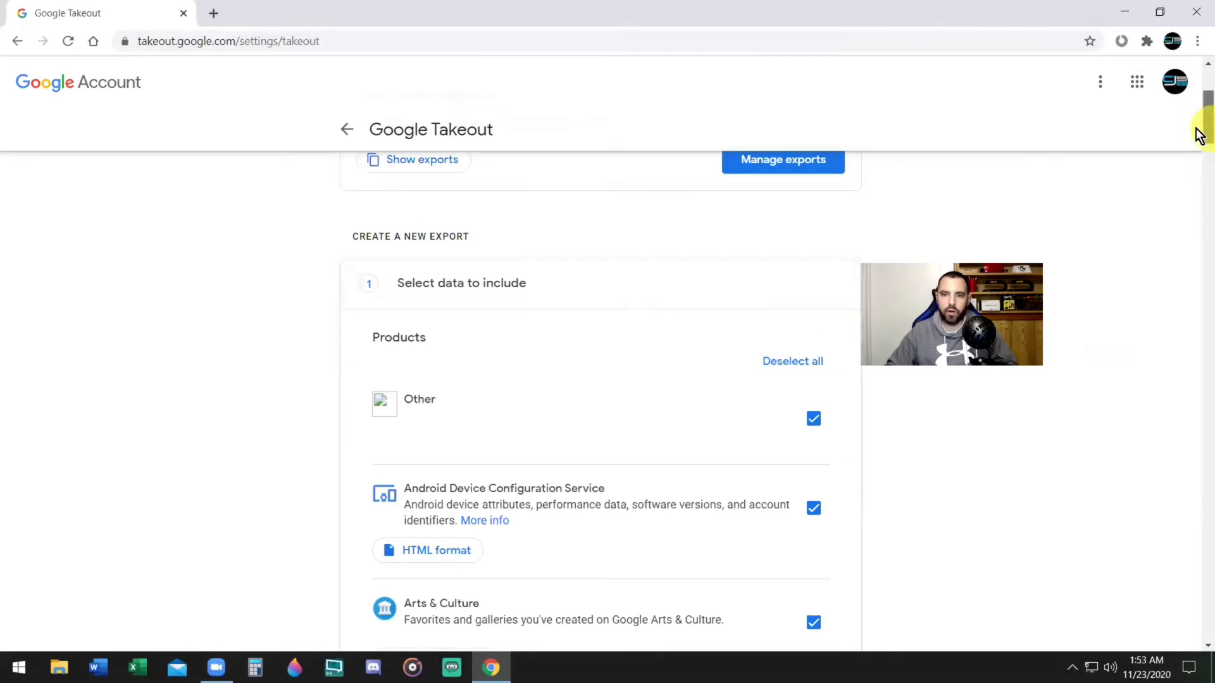
left_click_drag(1199, 135, 1197, 145)
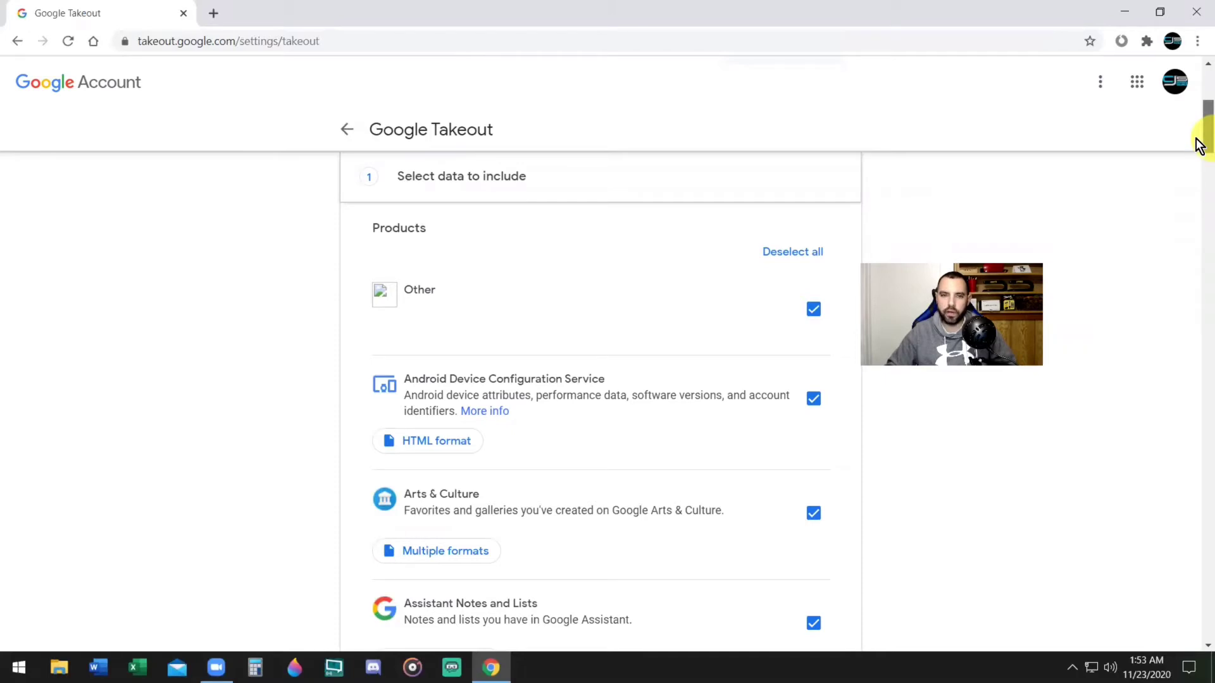
left_click(795, 252)
left_click_drag(1203, 122, 1198, 449)
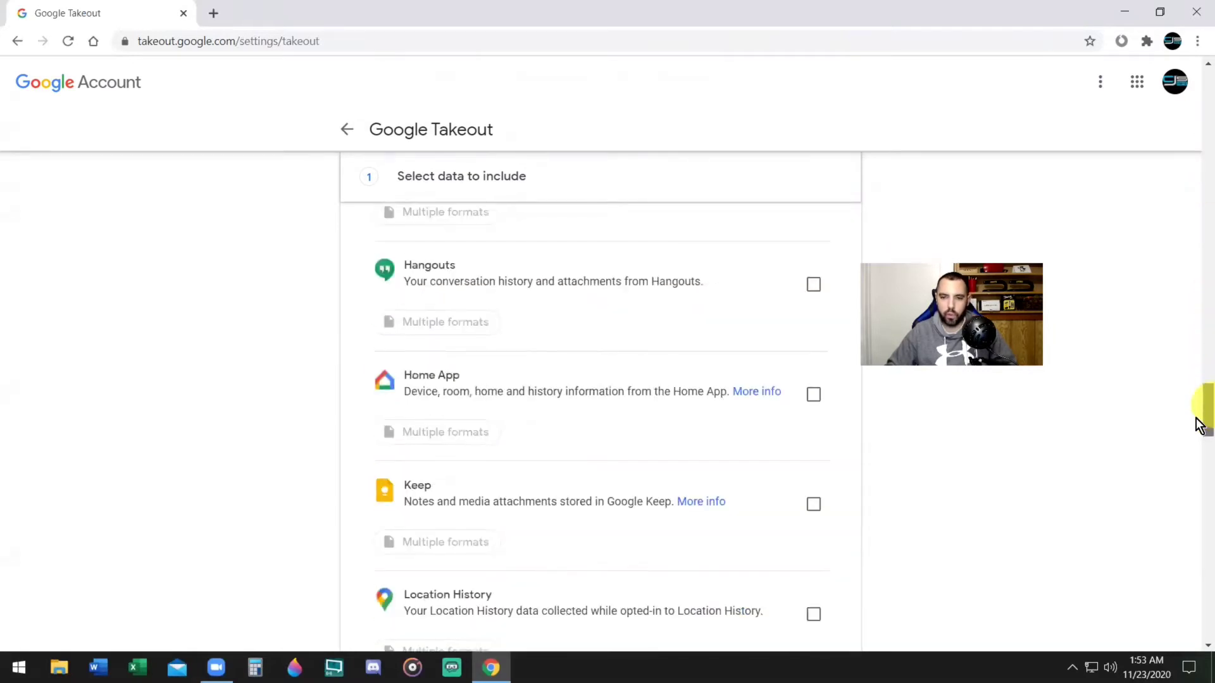
mouse_move(1198, 449)
left_mouse_down()
mouse_move(1202, 95)
mouse_move(1199, 612)
left_mouse_up()
scroll(822, 430, "down", 1)
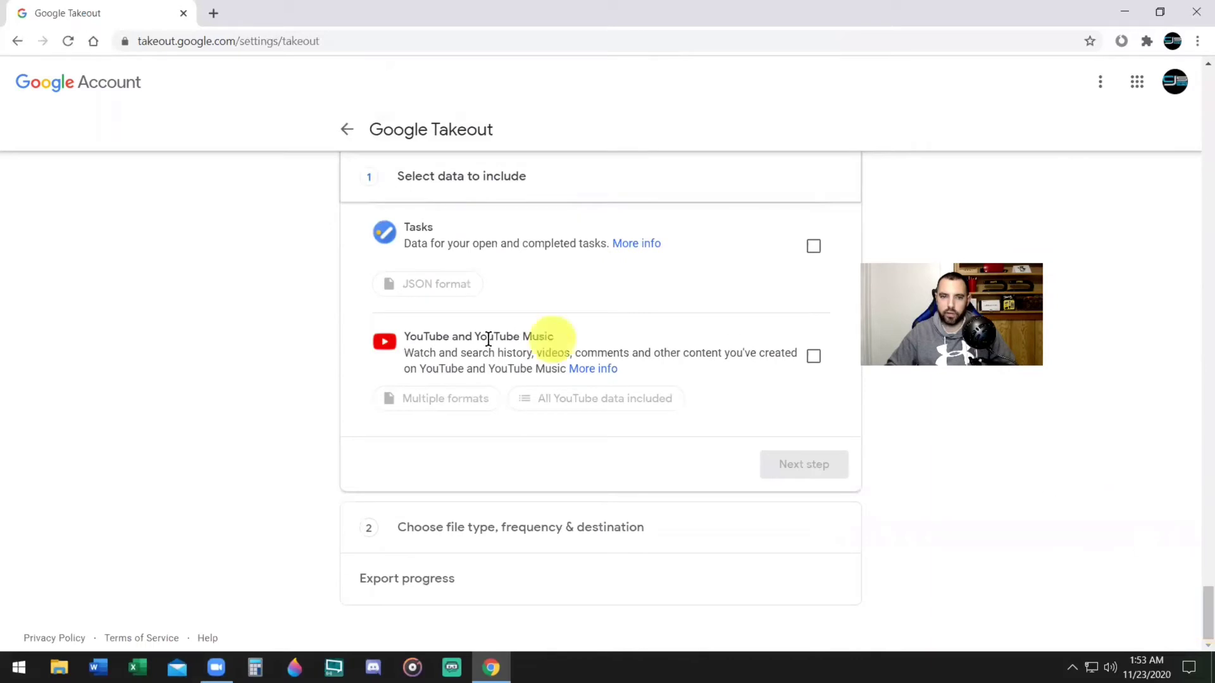
Include only YouTube and YouTube Music and continue to the file type, frequency and destination step
left_click(814, 359)
left_click(820, 468)
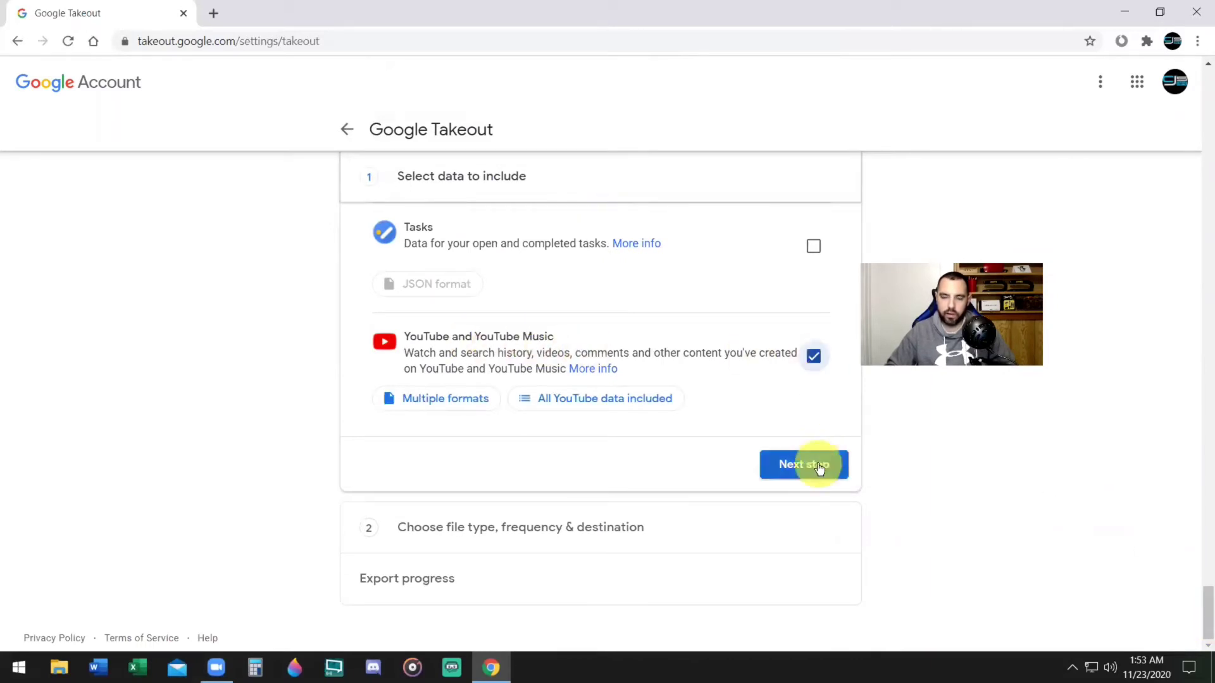
left_click(820, 468)
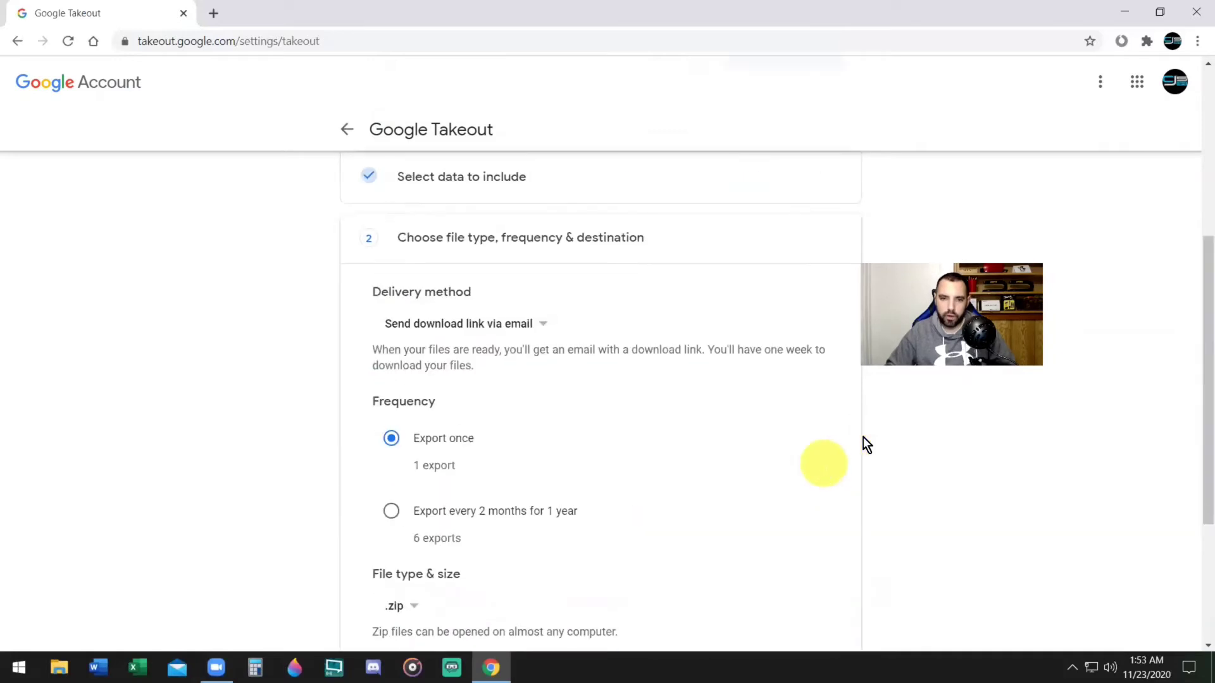
scroll(969, 432, "down", 2)
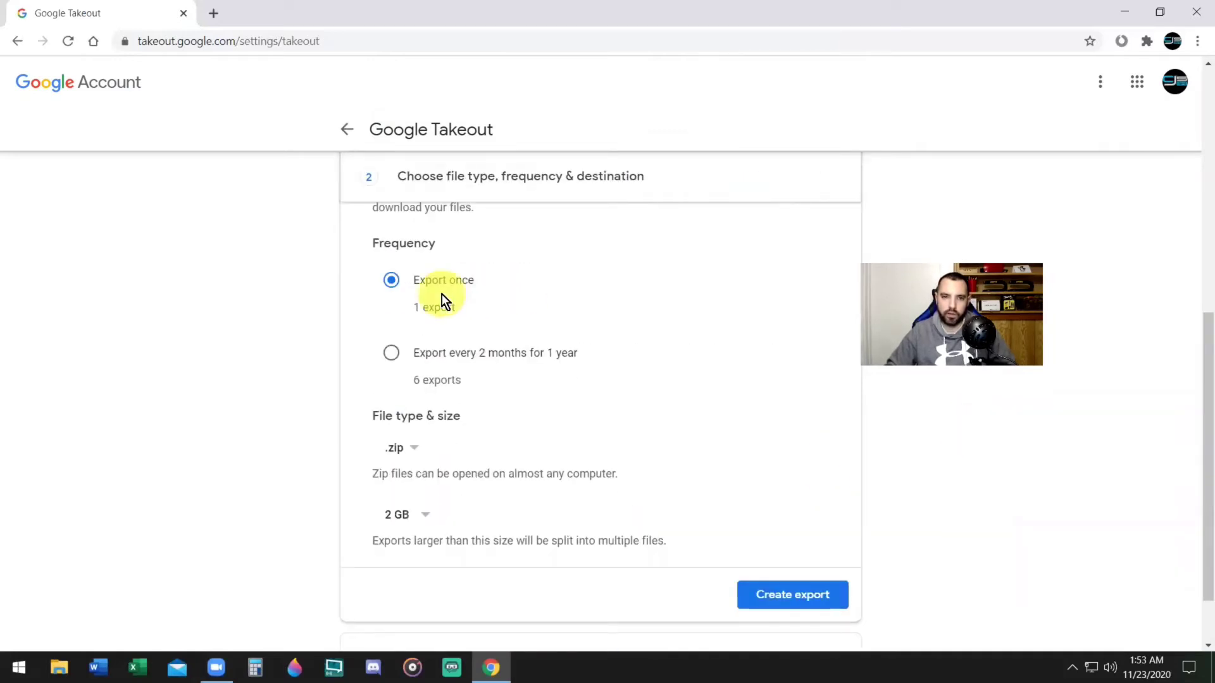
Try the every-2-months frequency, settle on Export once, and keep .zip as the archive type
left_click(392, 356)
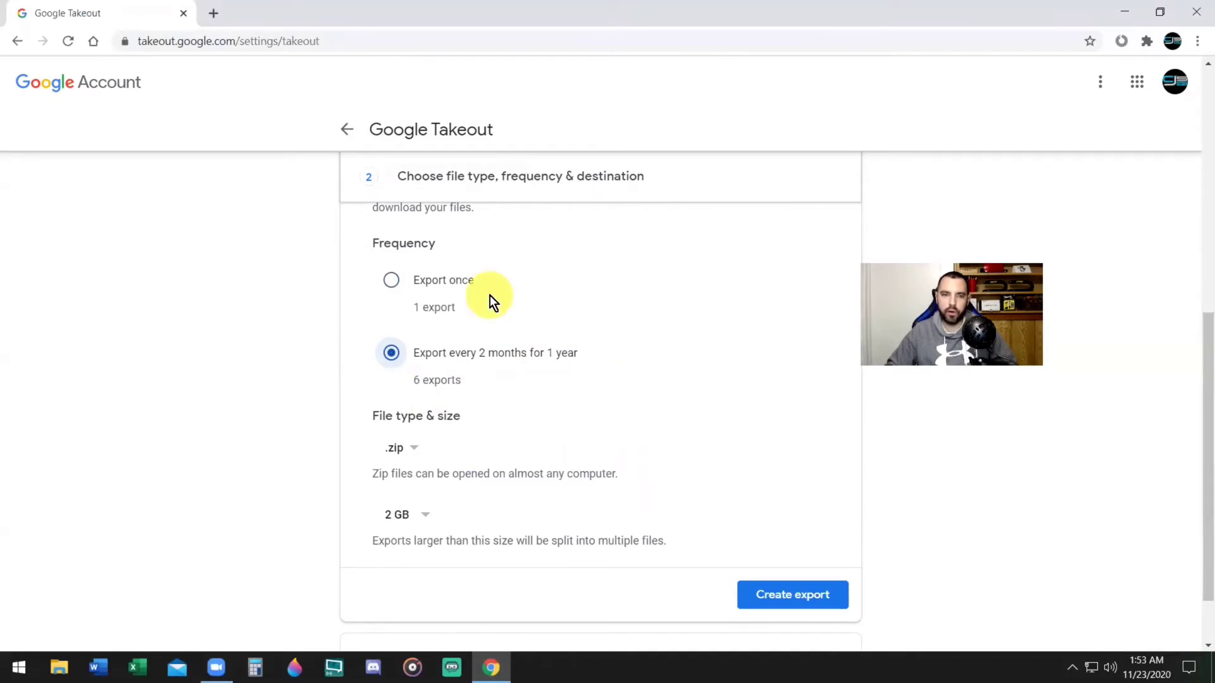
left_click(391, 281)
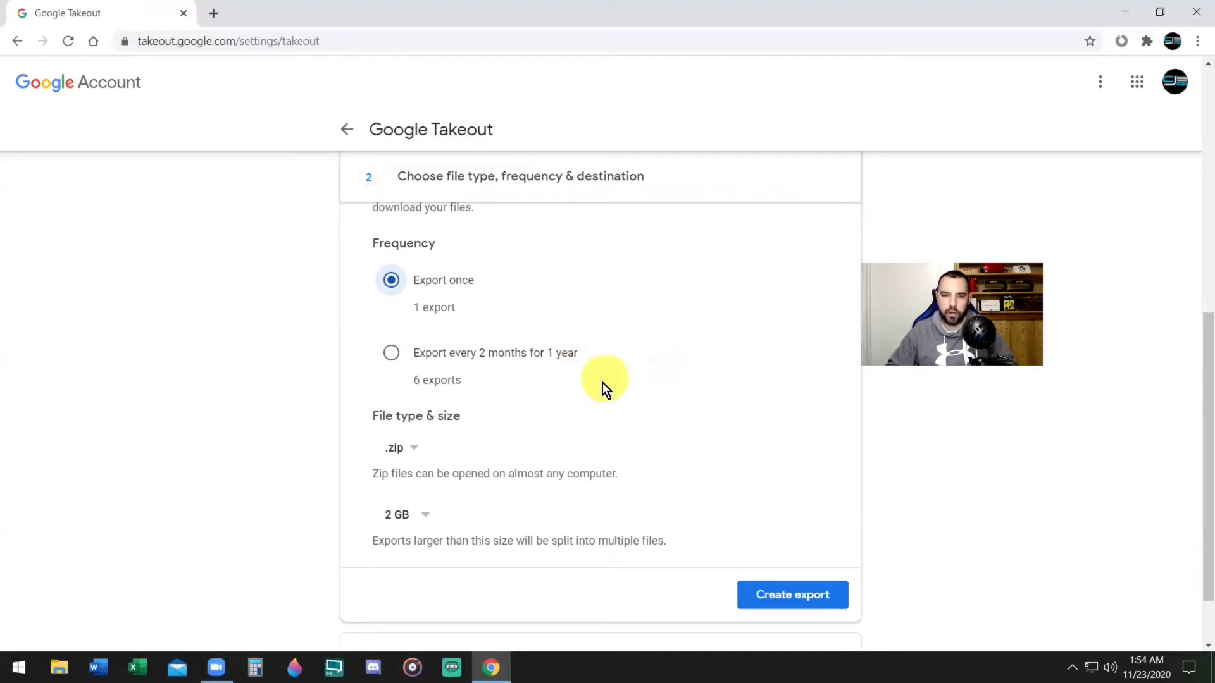
left_click(413, 447)
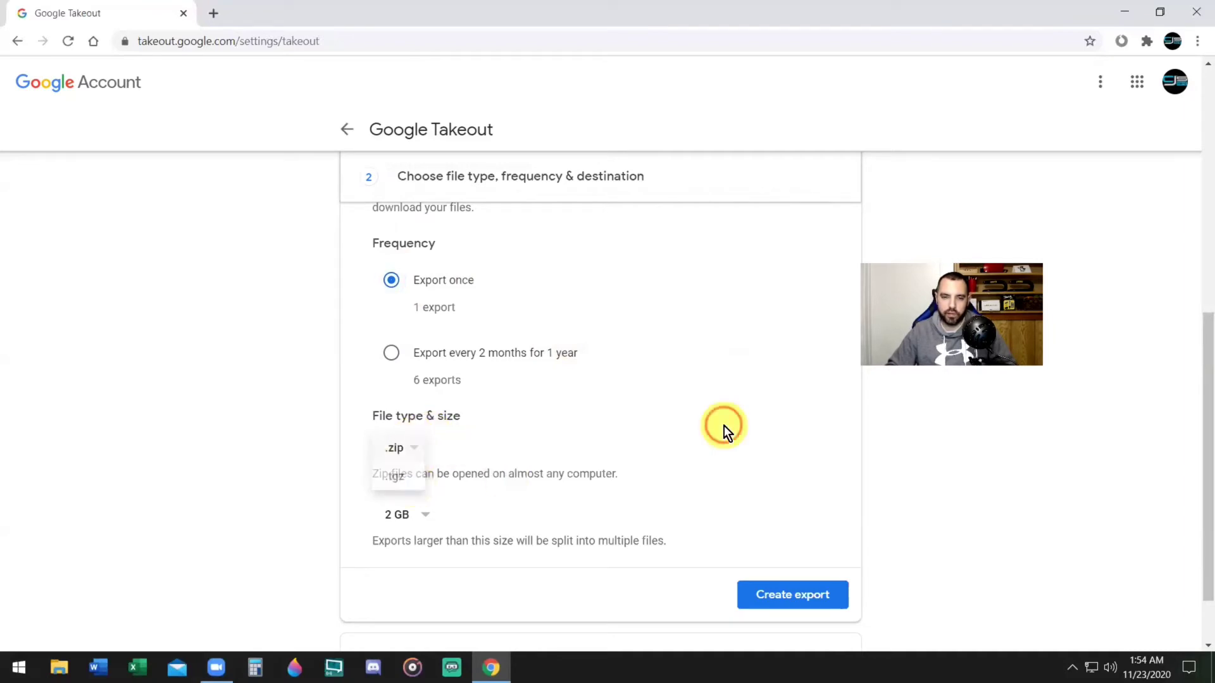
left_click(415, 448)
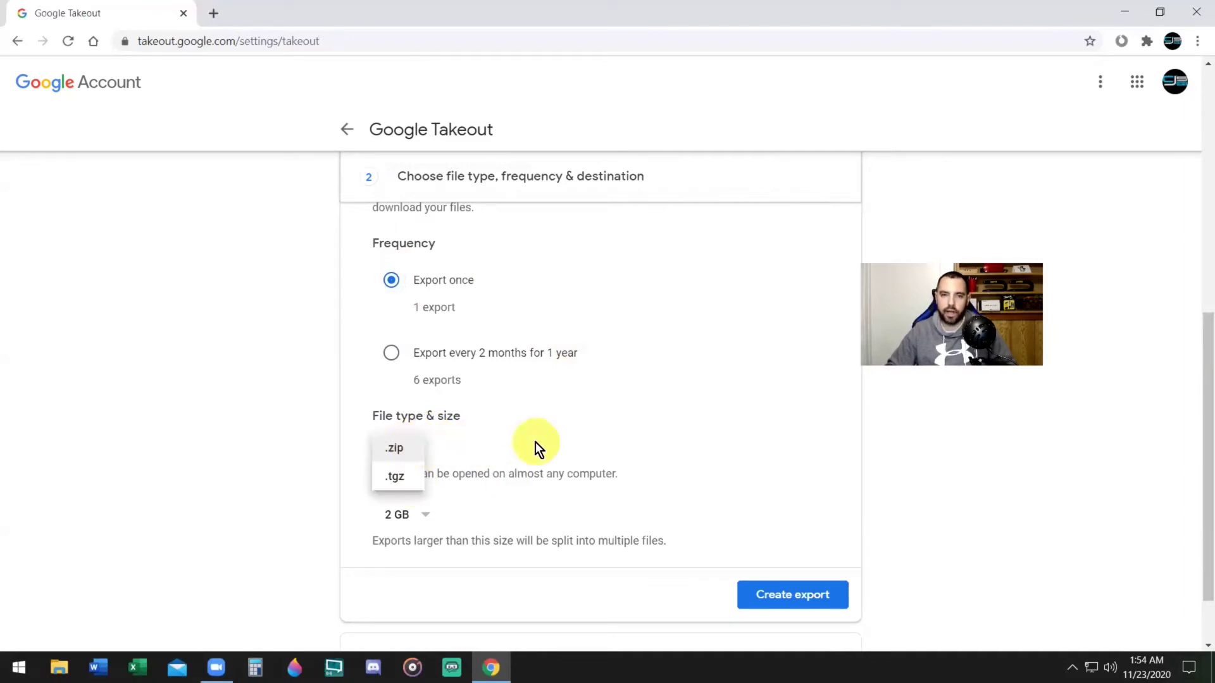
left_click(593, 438)
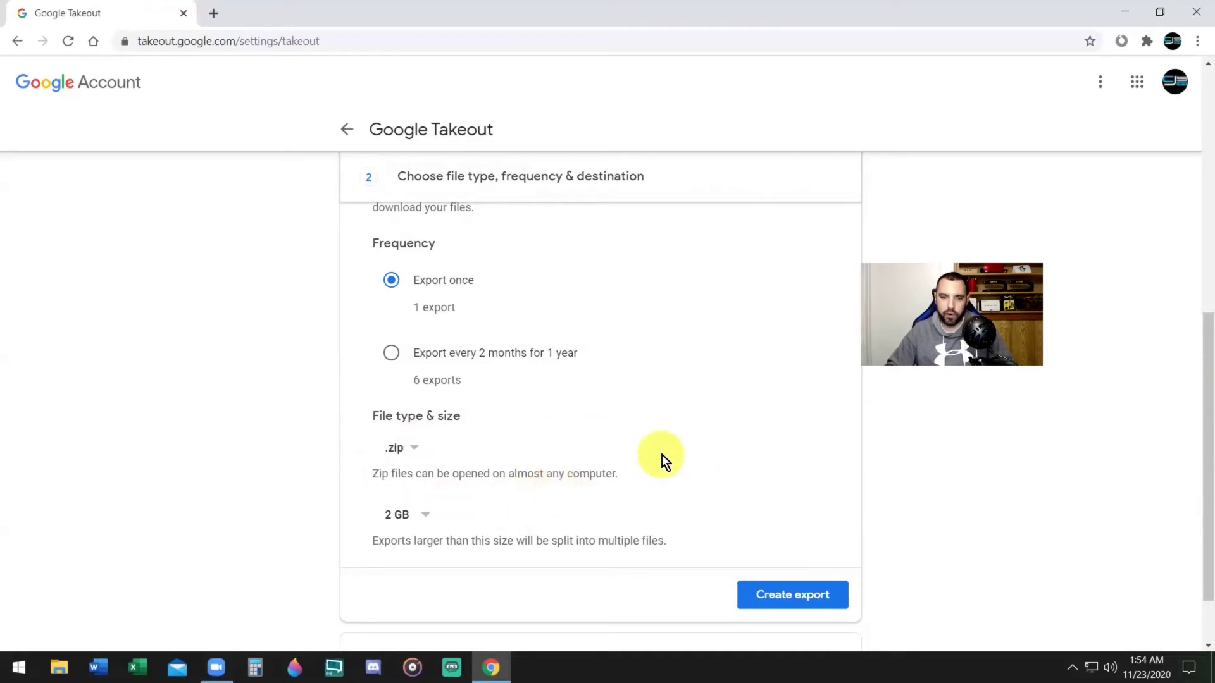
Keep 2 GB as the split size and create the YouTube export
left_click(426, 514)
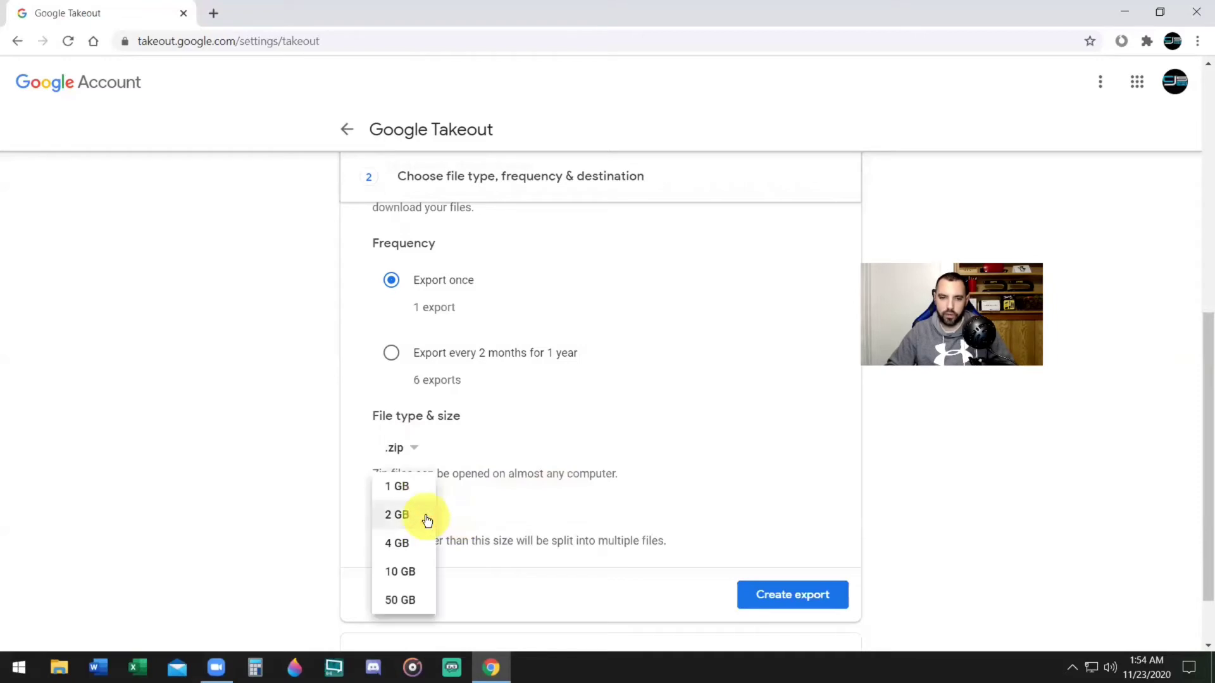
left_click(508, 514)
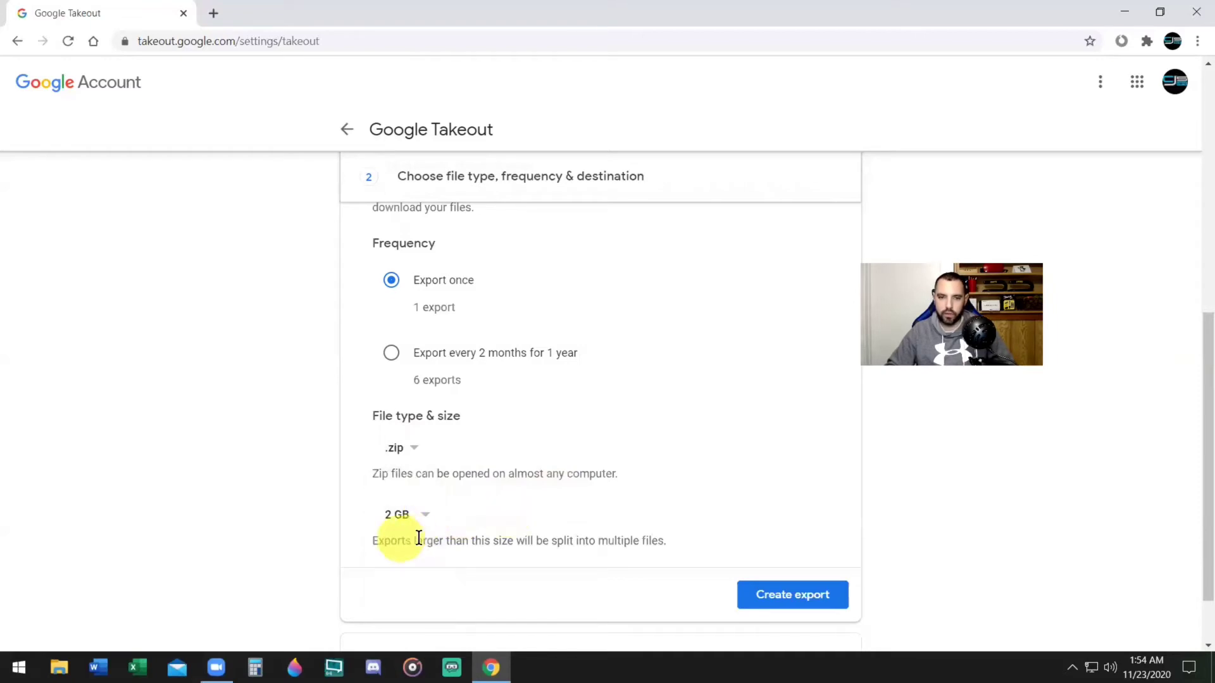
left_click(424, 514)
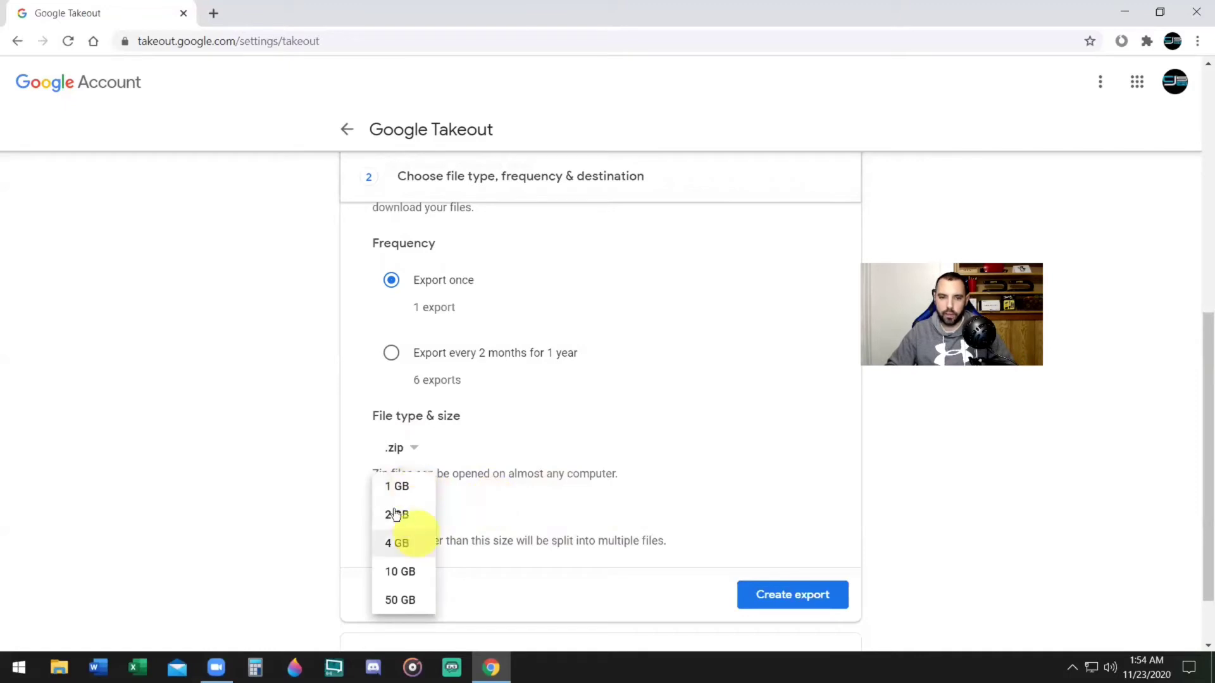
left_click(408, 518)
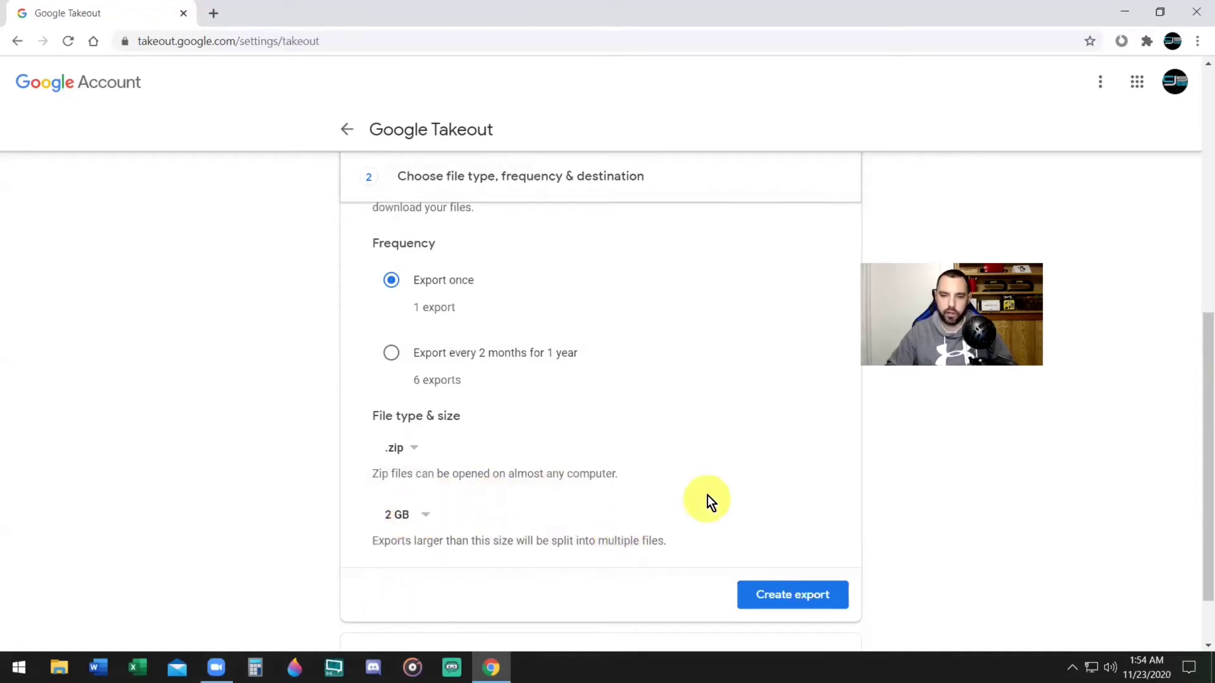
left_click(816, 594)
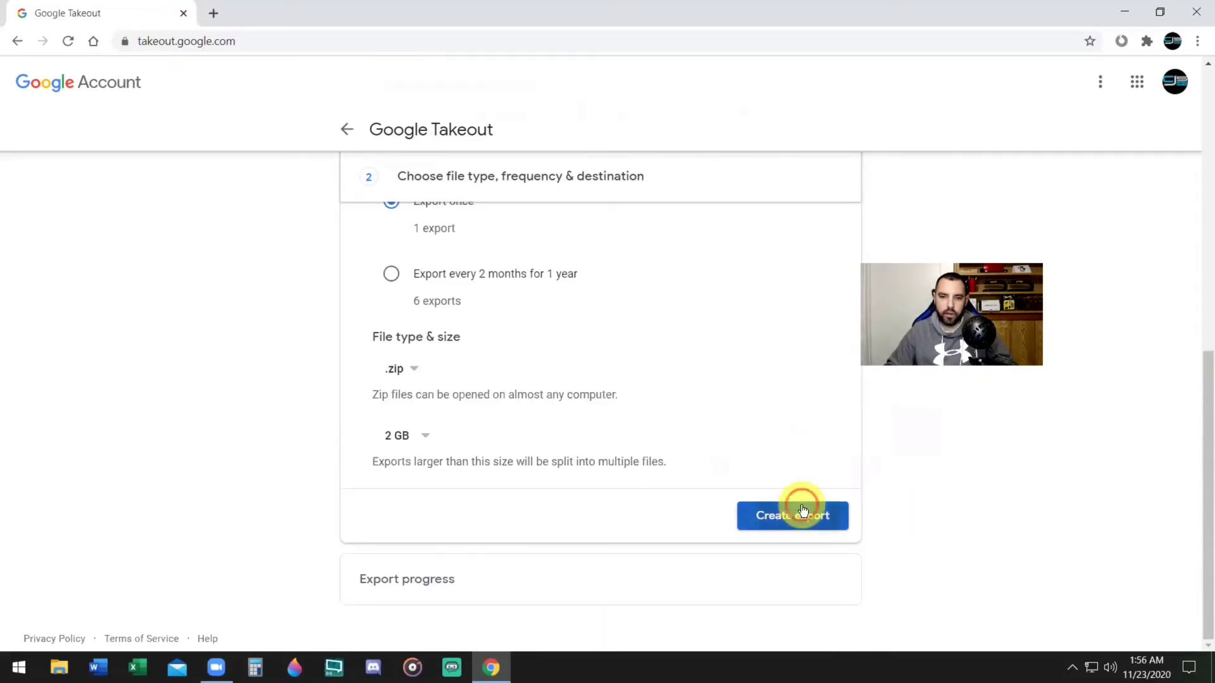
Confirm Create export and go to the Gmail message 'Your Google data is ready to download'
left_click(803, 509)
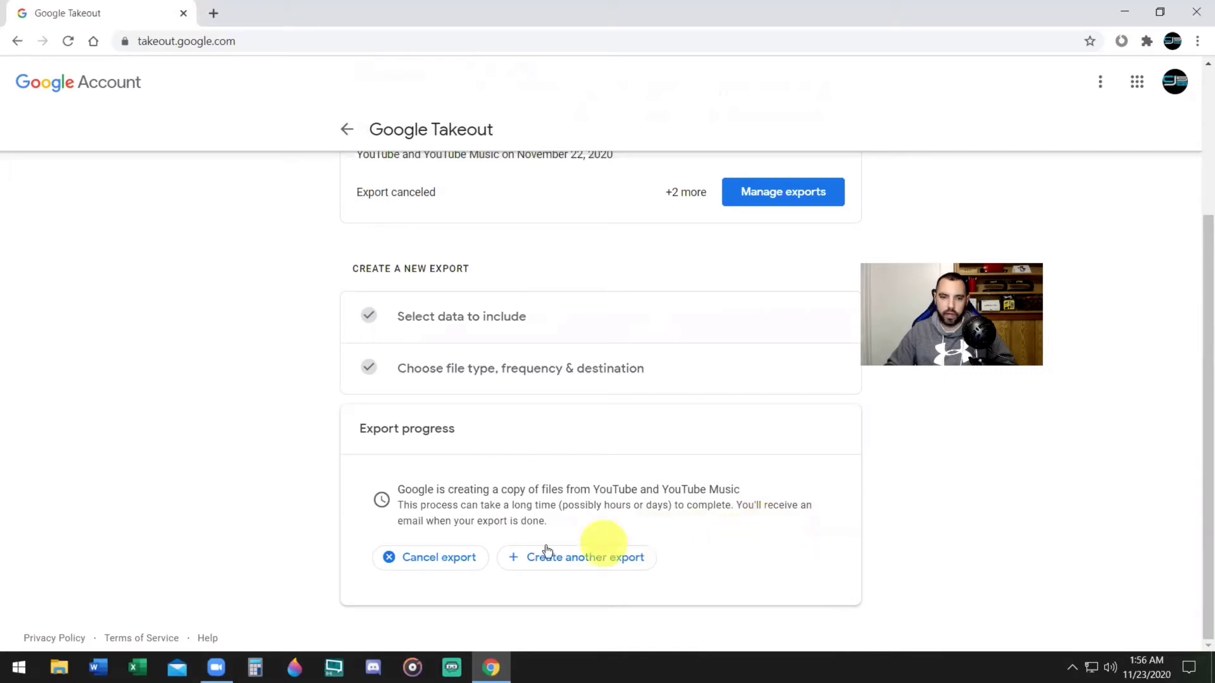
left_click(218, 8)
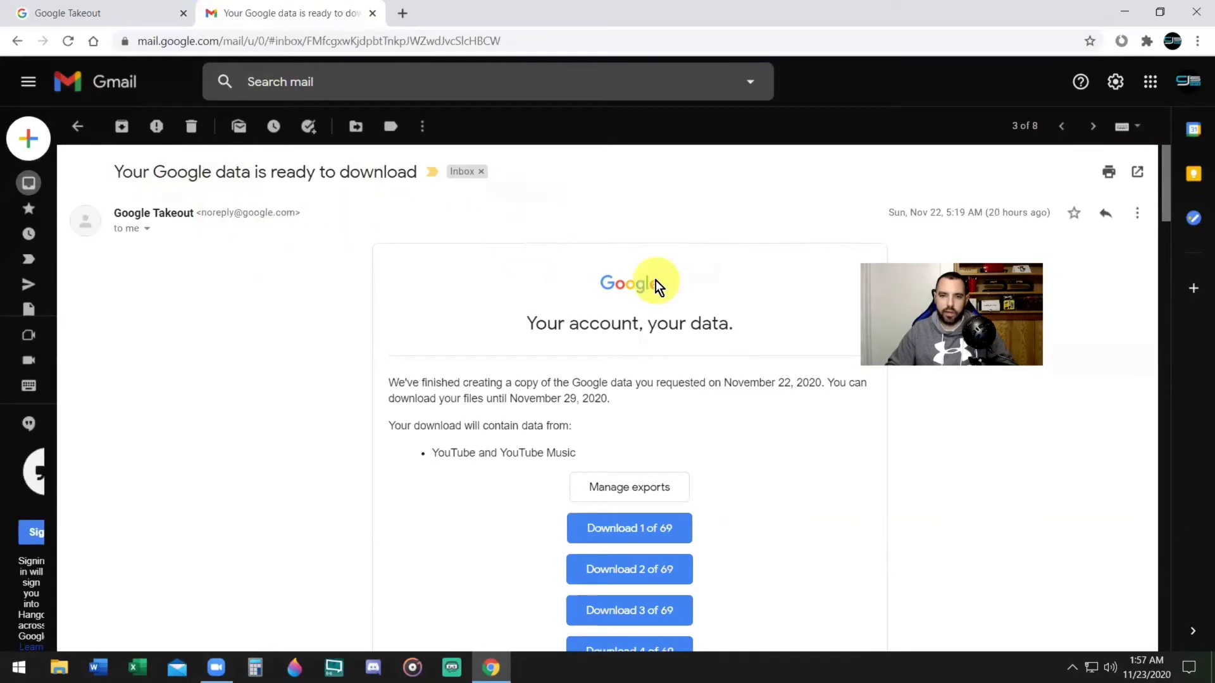
scroll(764, 315, "down", 2)
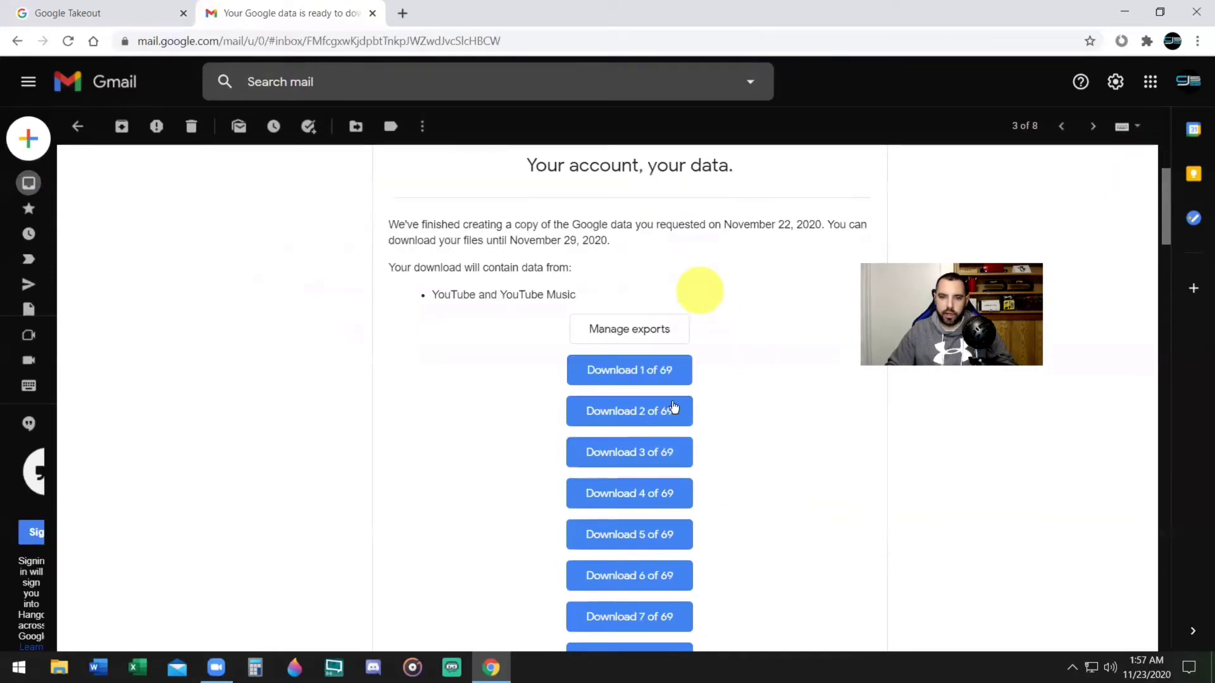
scroll(710, 355, "down", 3)
scroll(705, 359, "down", 3)
scroll(713, 362, "down", 3)
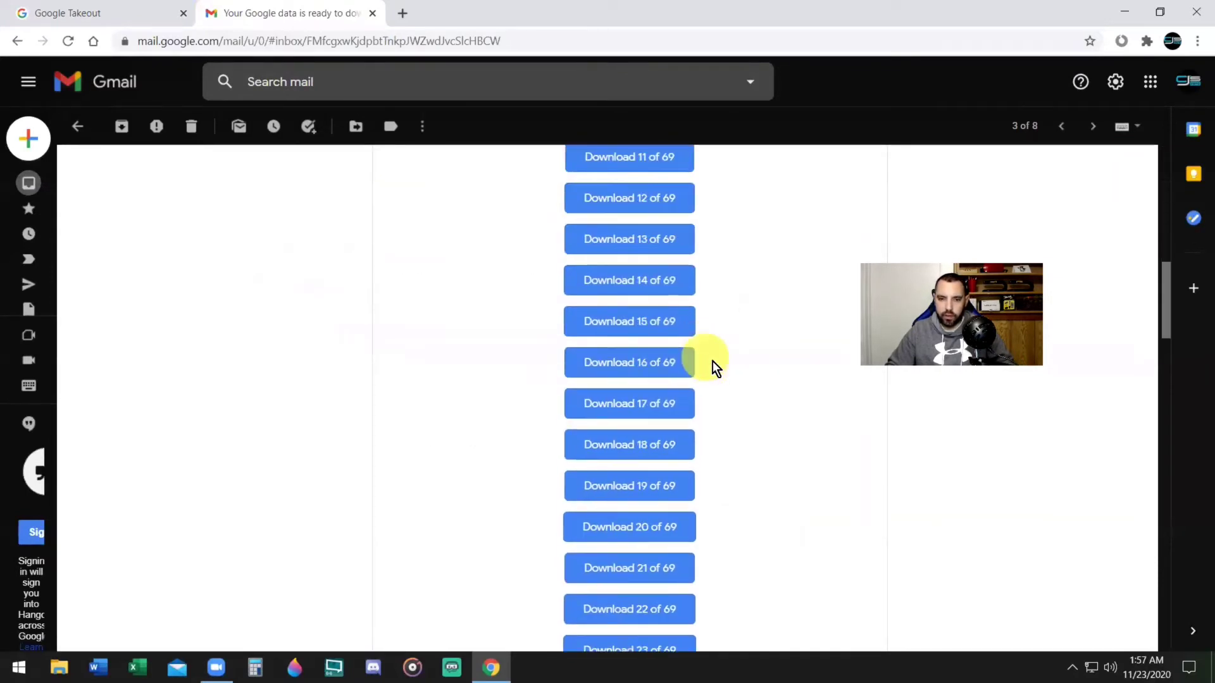
scroll(713, 362, "up", 10)
scroll(1198, 199, "down", 1)
scroll(1199, 214, "down", 1)
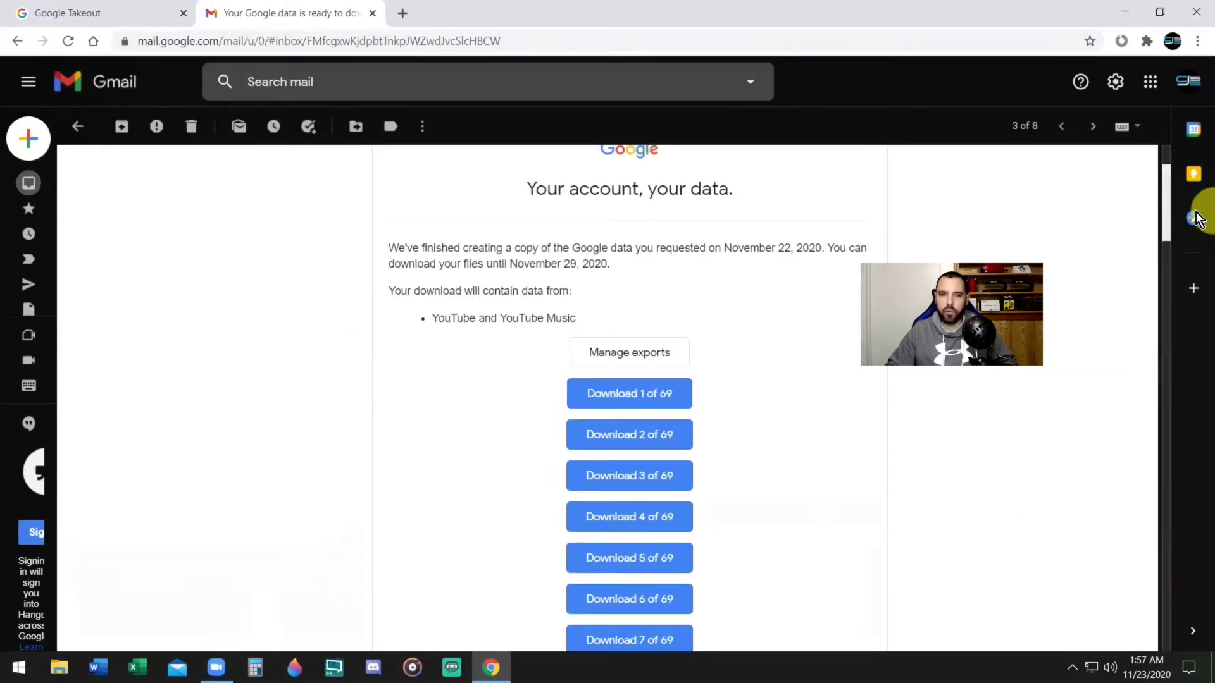
scroll(1198, 227, "down", 1)
scroll(1198, 231, "down", 1)
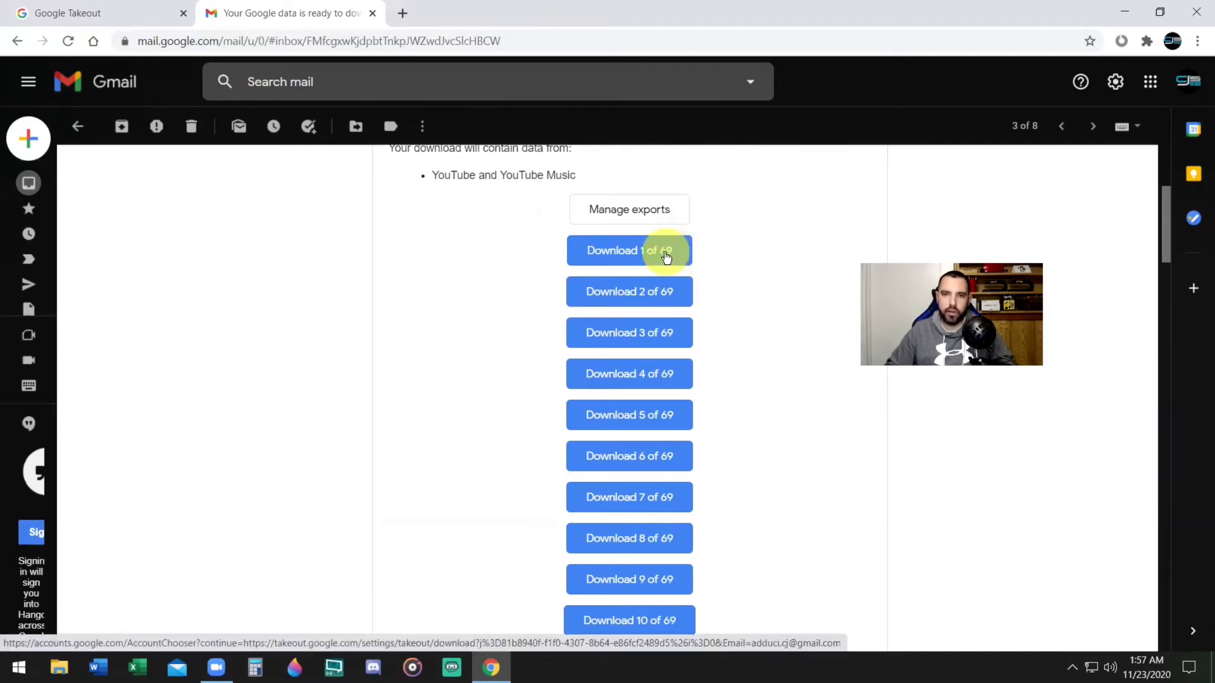
Download part 1 of the 69 export parts from the Takeout email
left_click(665, 254)
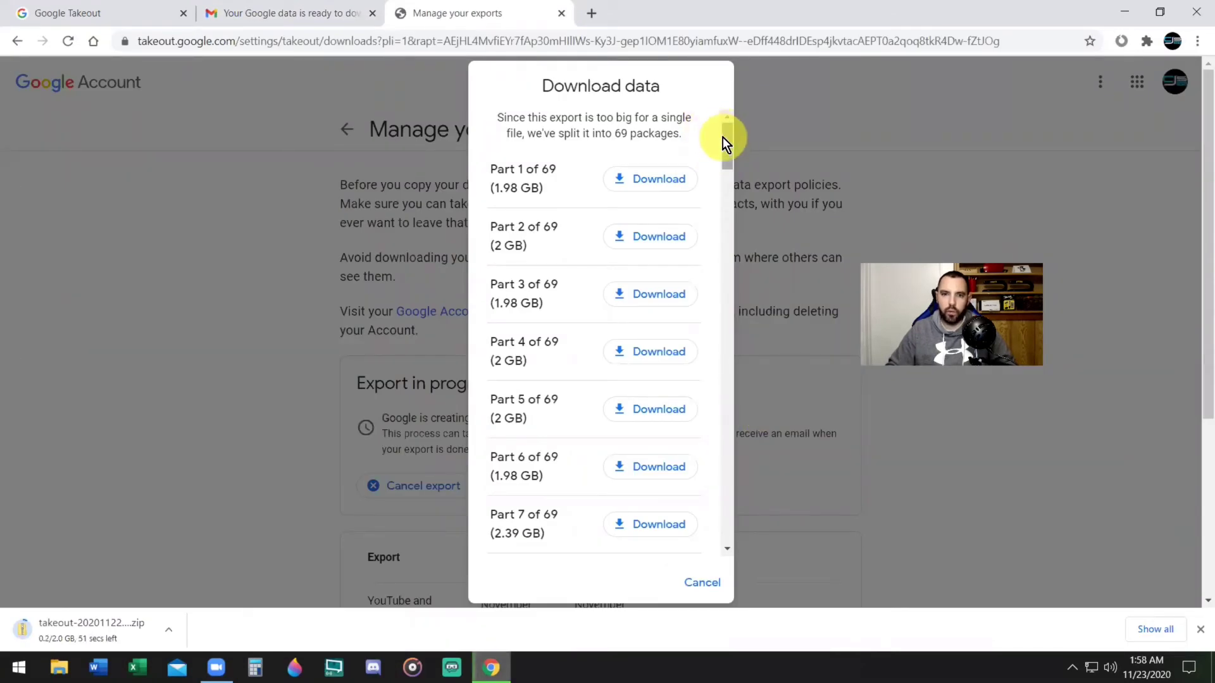
Look through the export parts list, then open the finished takeout zip showing its Takeout folder
left_click_drag(728, 147, 305, 538)
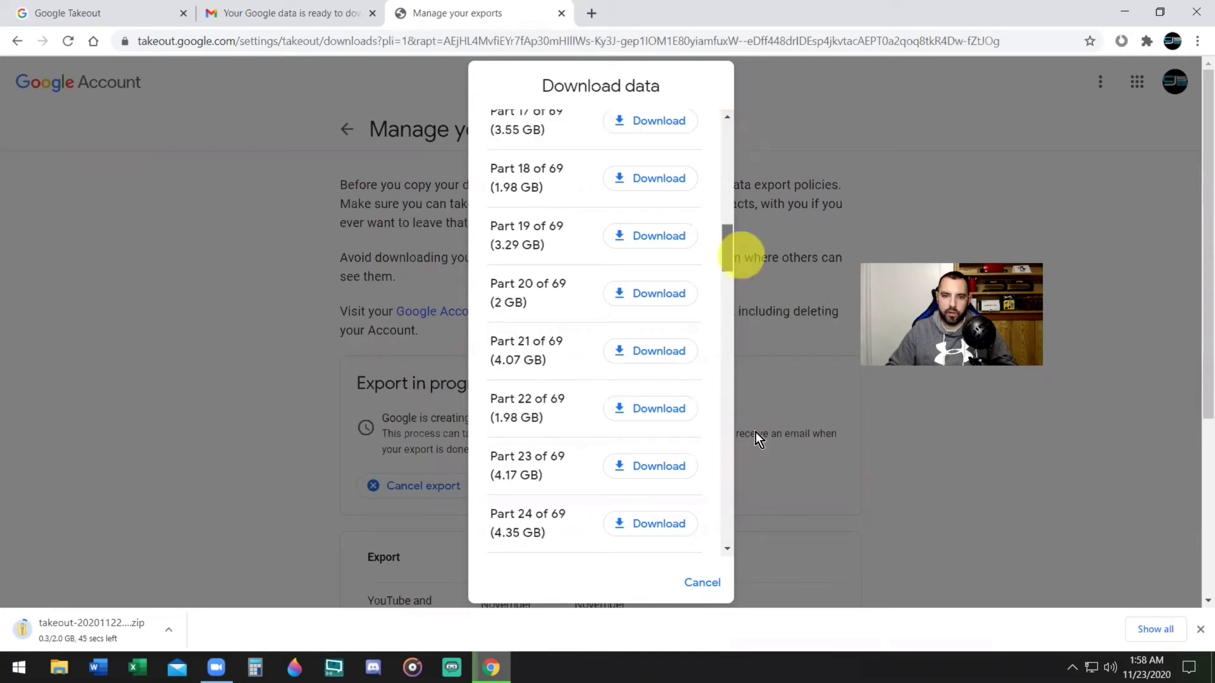
left_click(31, 621)
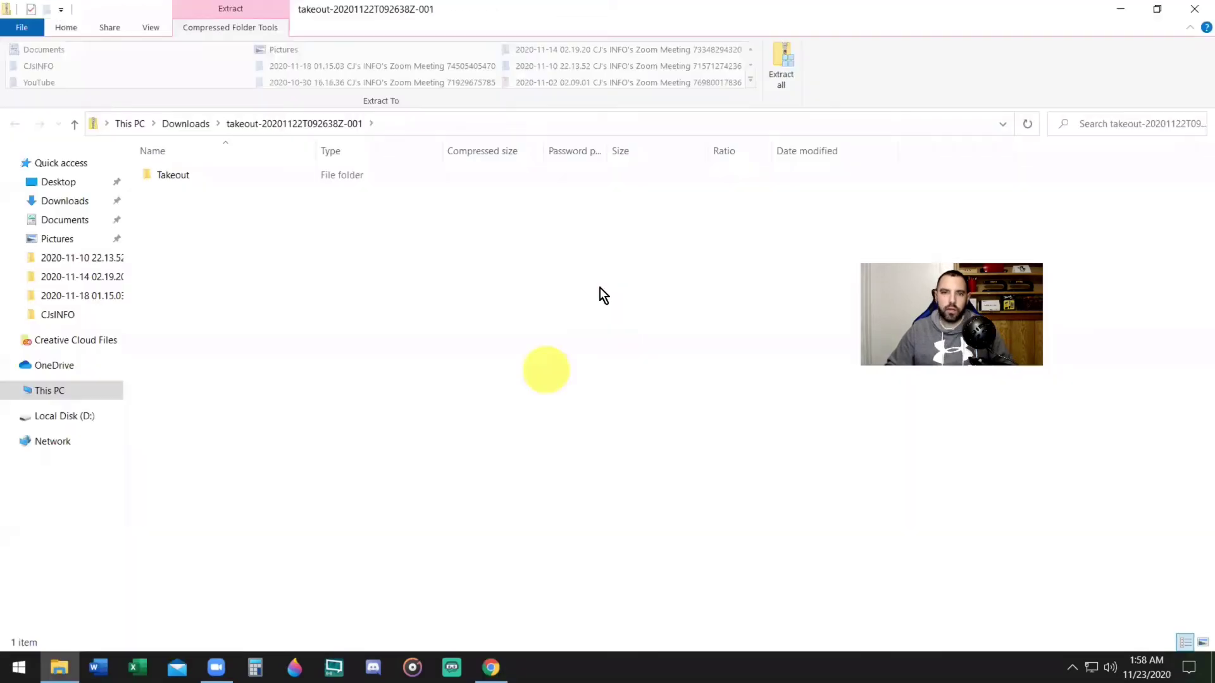
Navigate into Downloads > takeout zip > Takeout > YouTube and YouTube Music > videos to list the 73 exported files
left_click(58, 198)
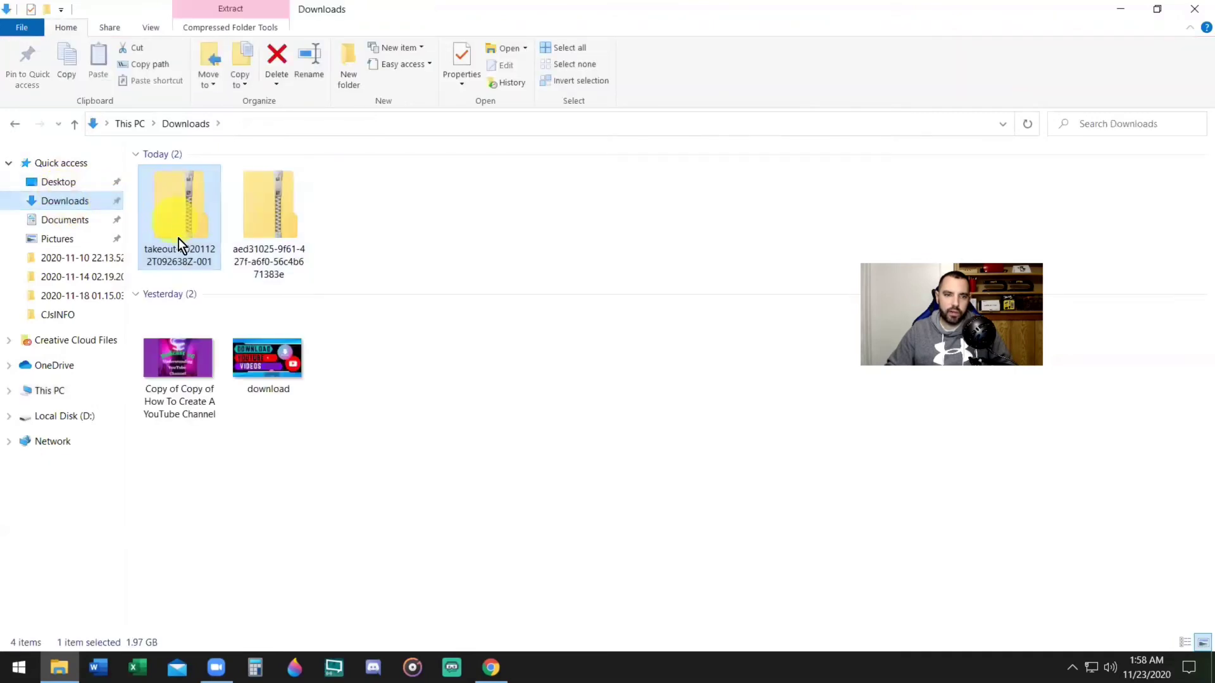
double_click(168, 249)
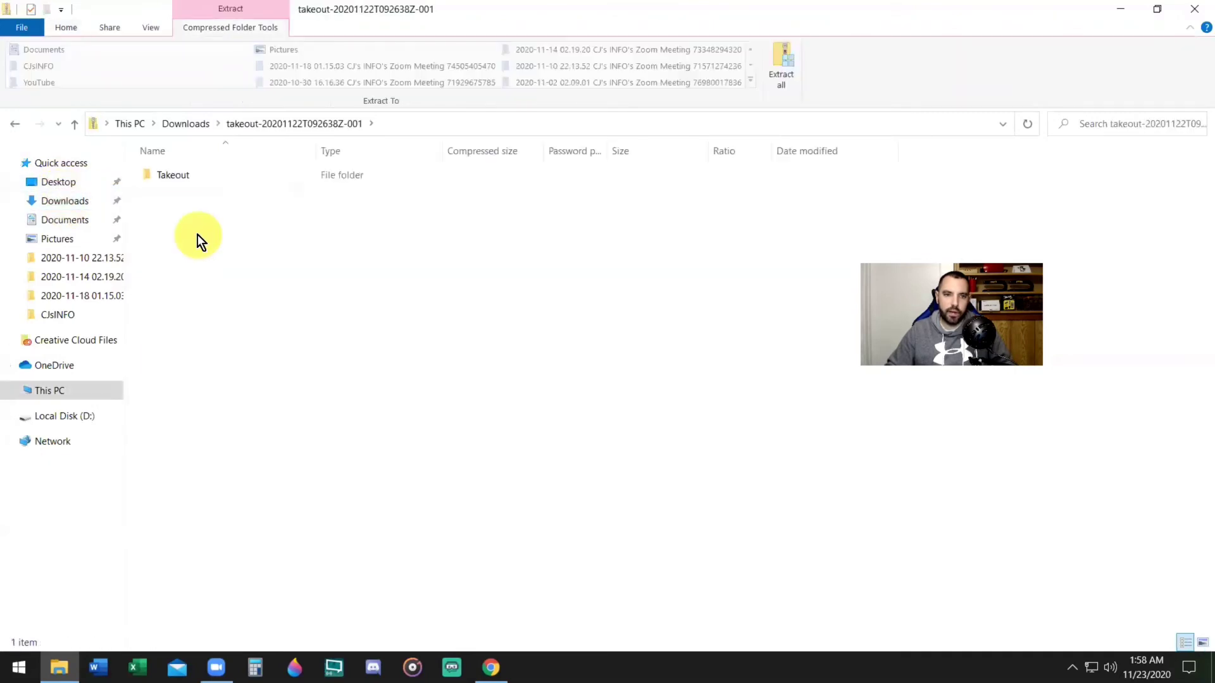
double_click(194, 180)
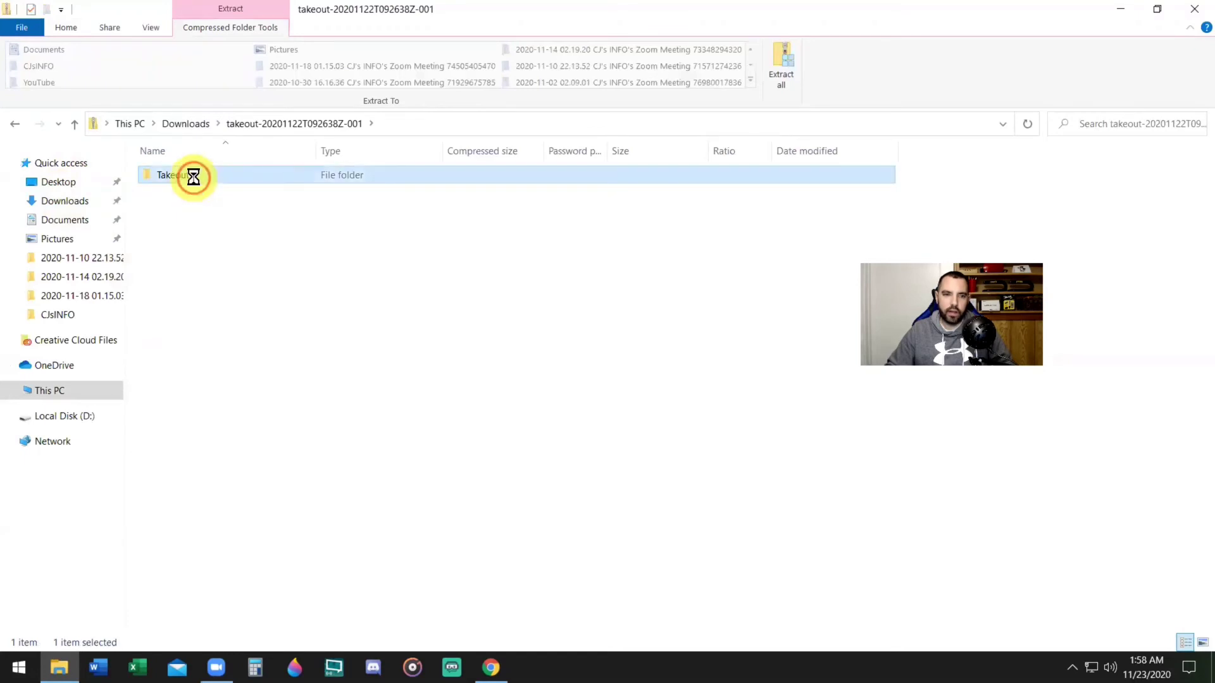
double_click(281, 176)
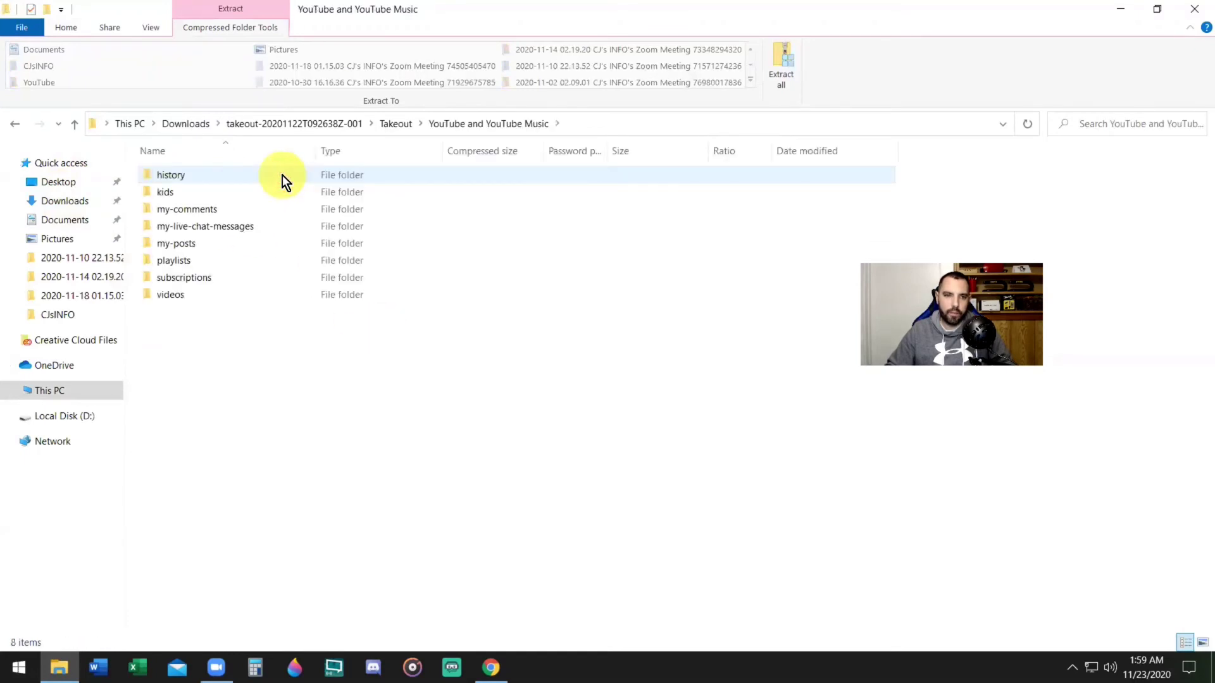
double_click(240, 292)
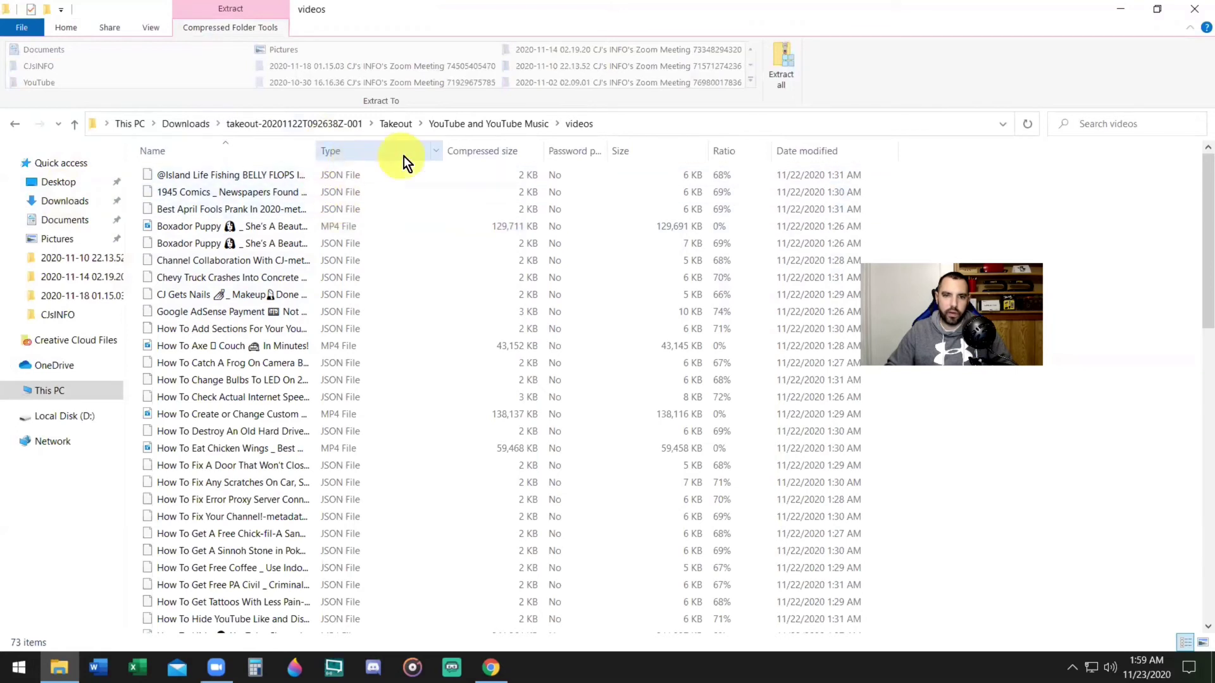
Filter the videos folder to MP4 files only and show them as tiles with type and size
left_click(434, 154)
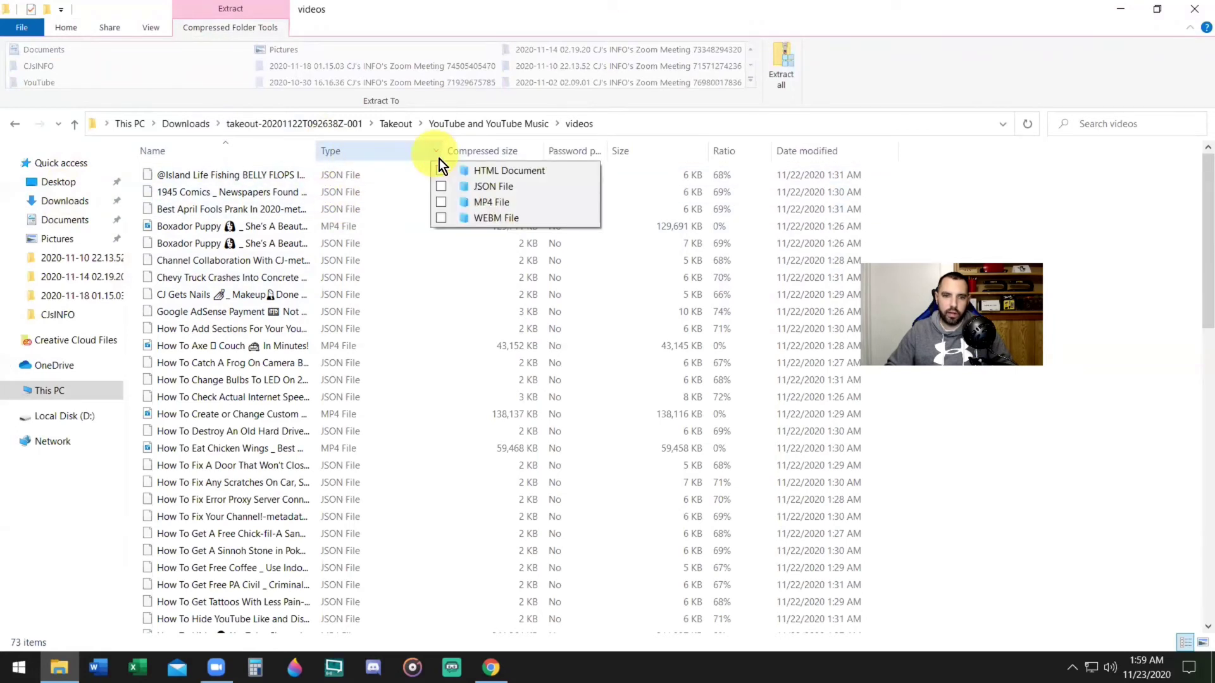
left_click(440, 202)
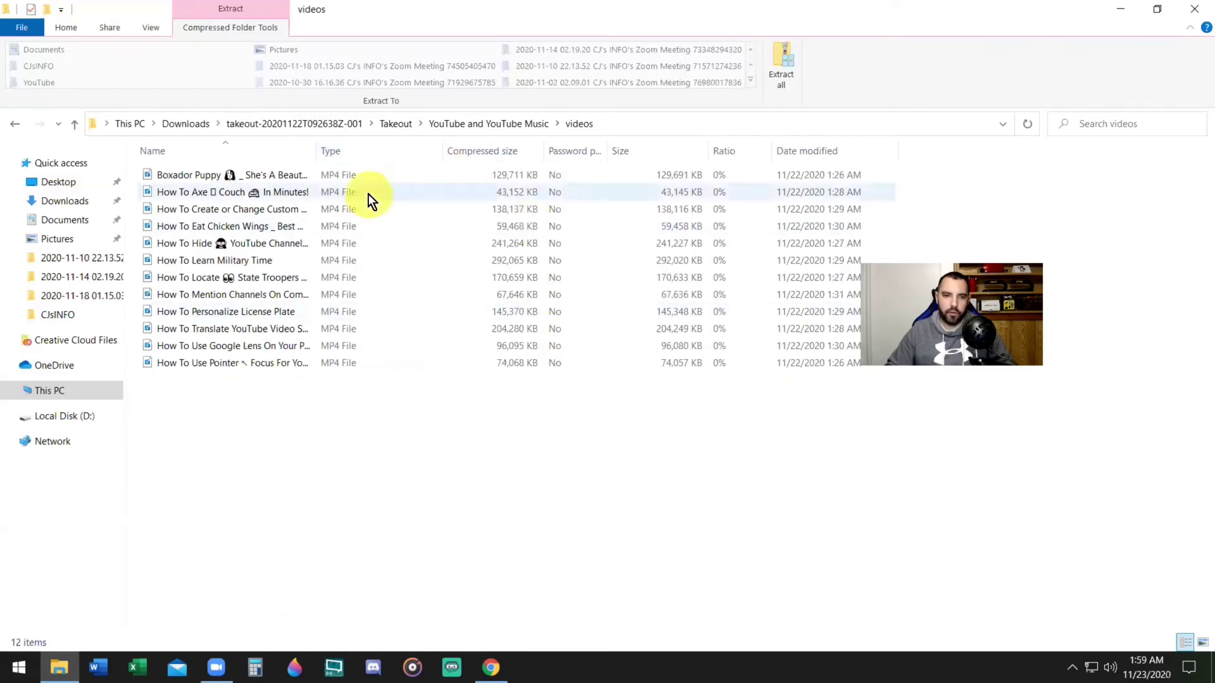
key("ctrl+shift+5")
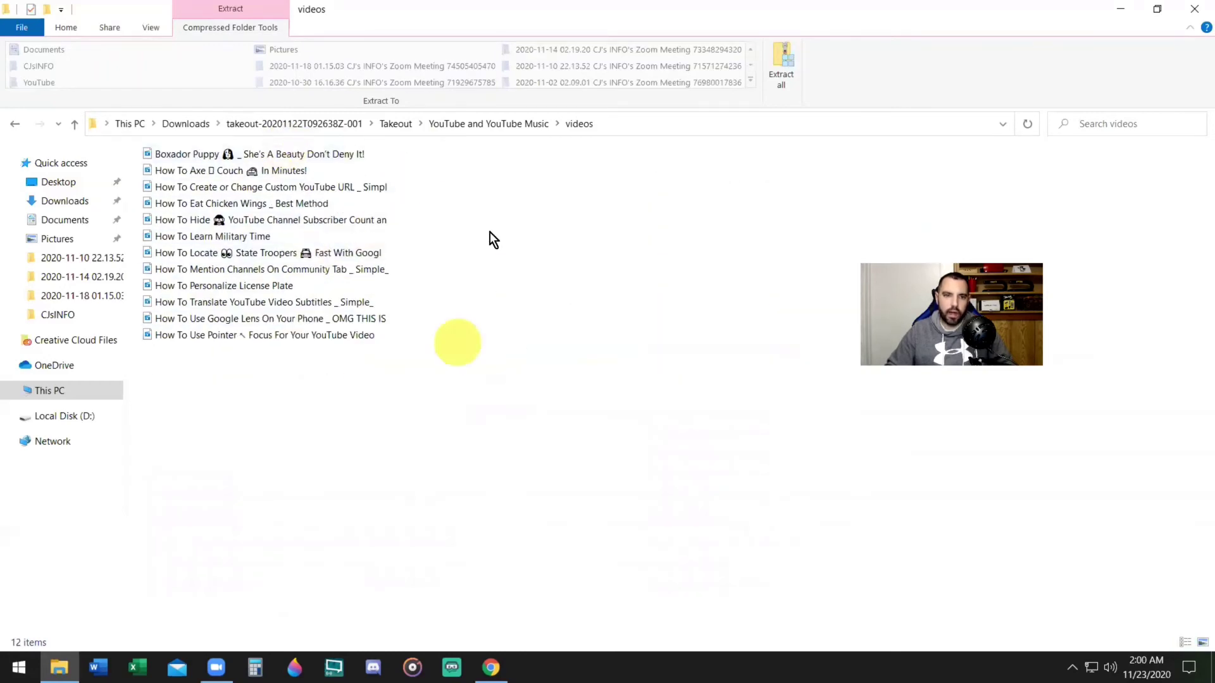
right_click(478, 187)
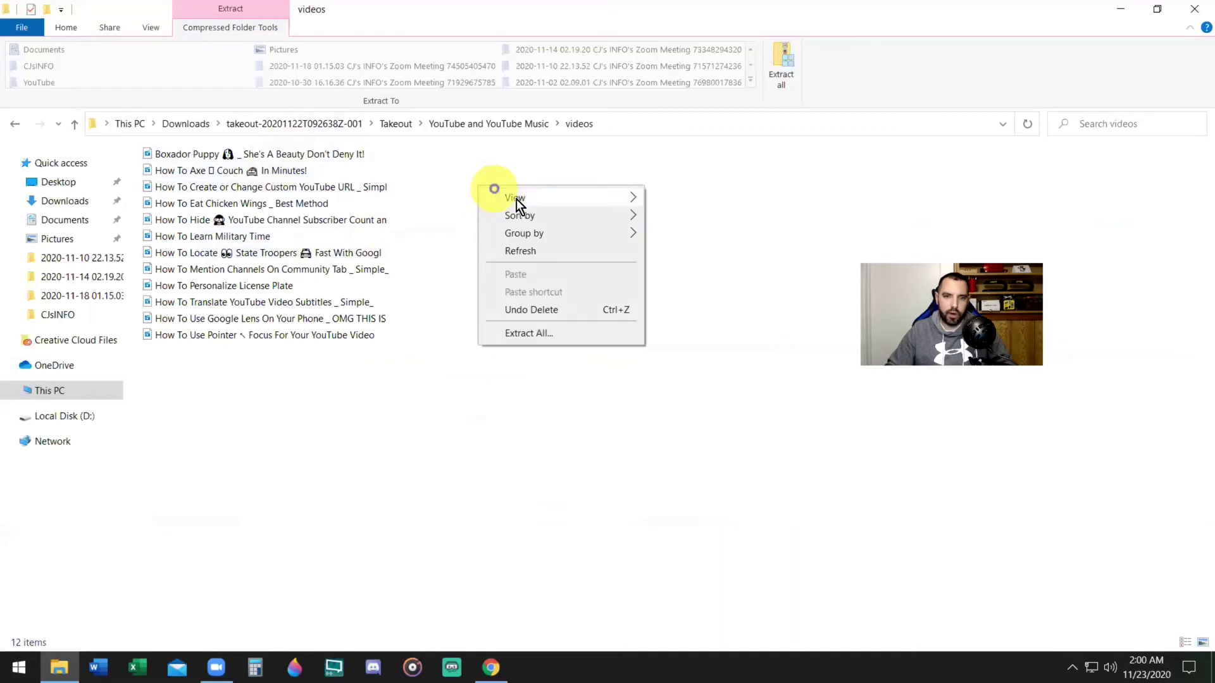
mouse_move(517, 198)
left_click(724, 215)
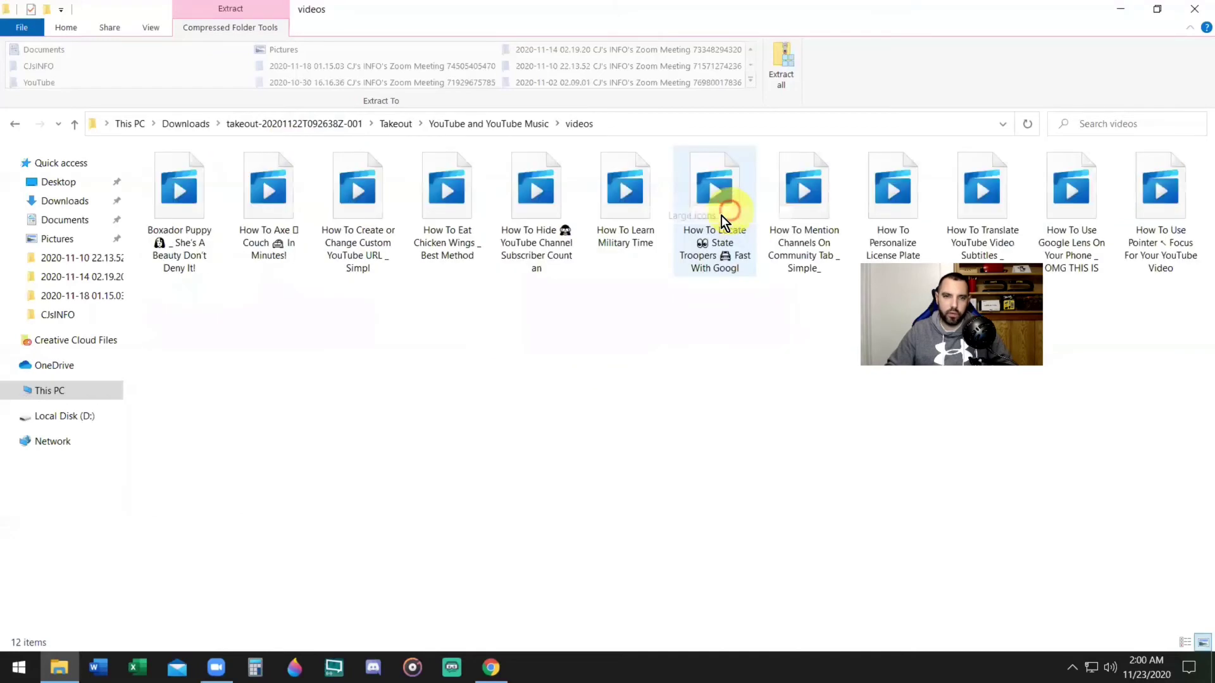
right_click(424, 307)
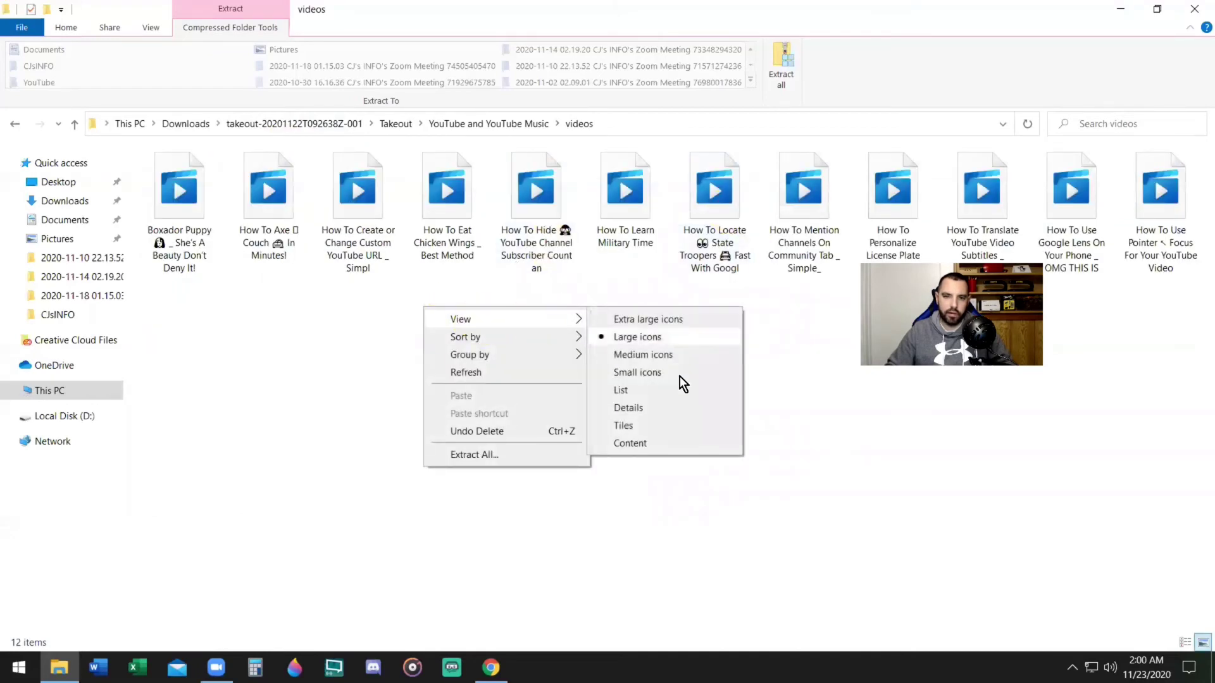
left_click(659, 425)
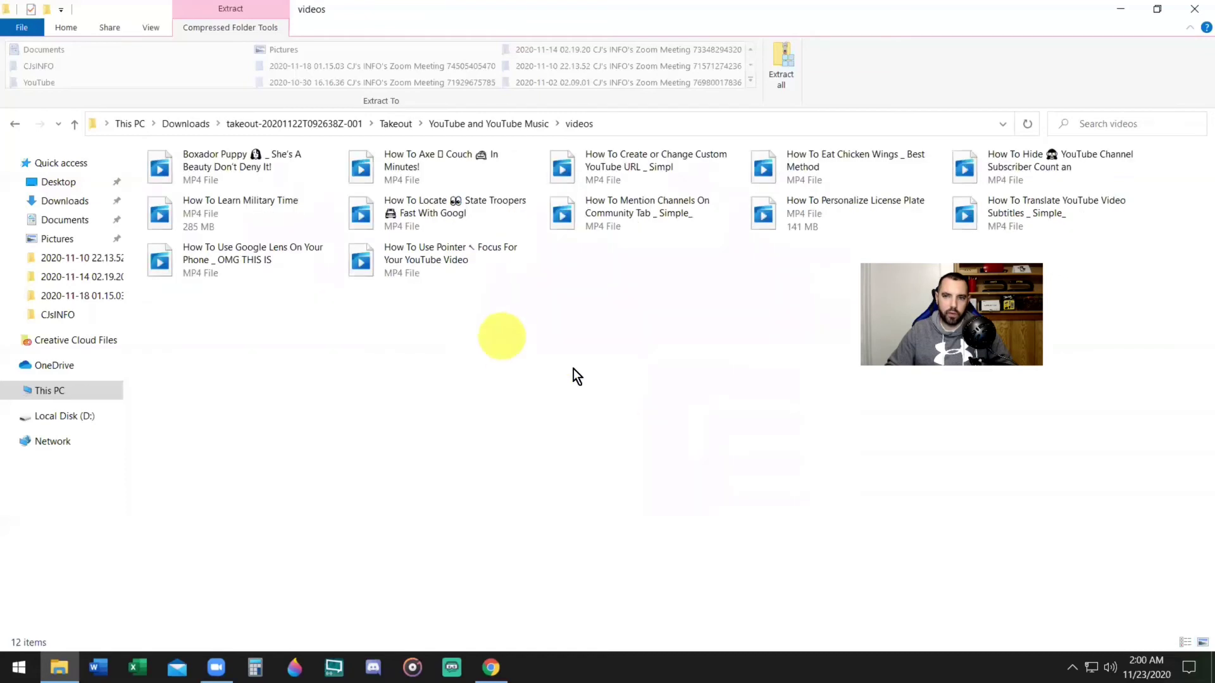
Select and deselect the 12 MP4 videos (1.58 GB), then return to the Takeout download page in Chrome
left_click(438, 278)
left_click(297, 263)
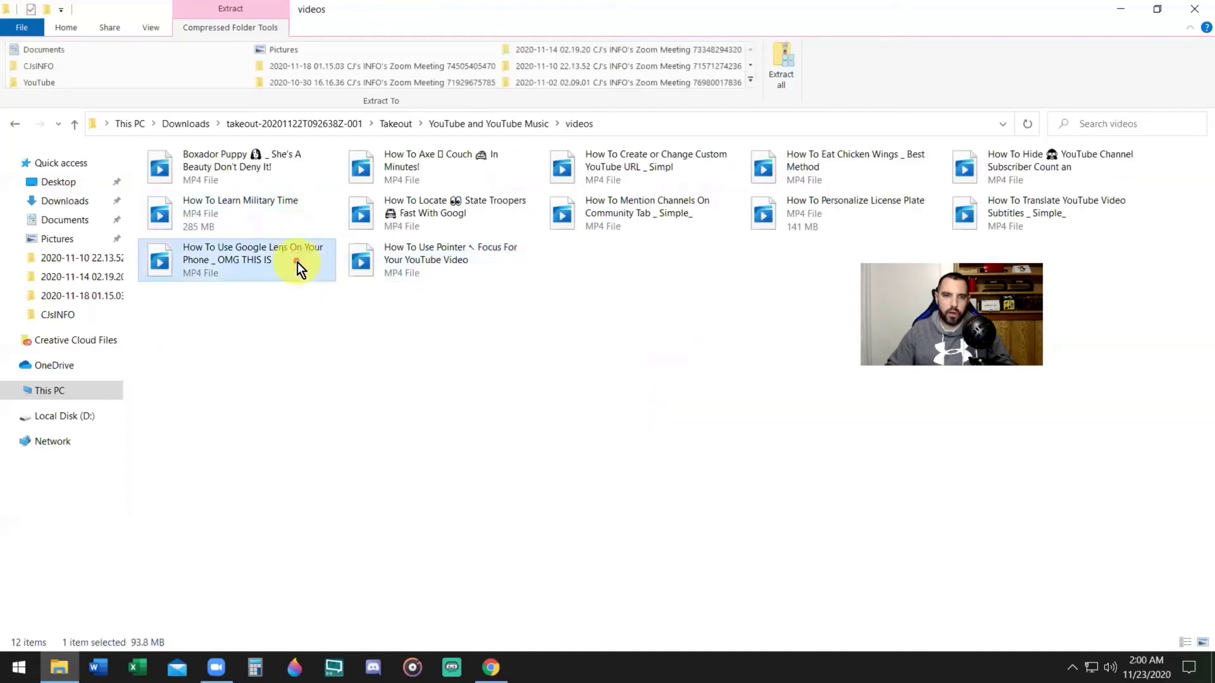
left_click(259, 177)
left_click(414, 287)
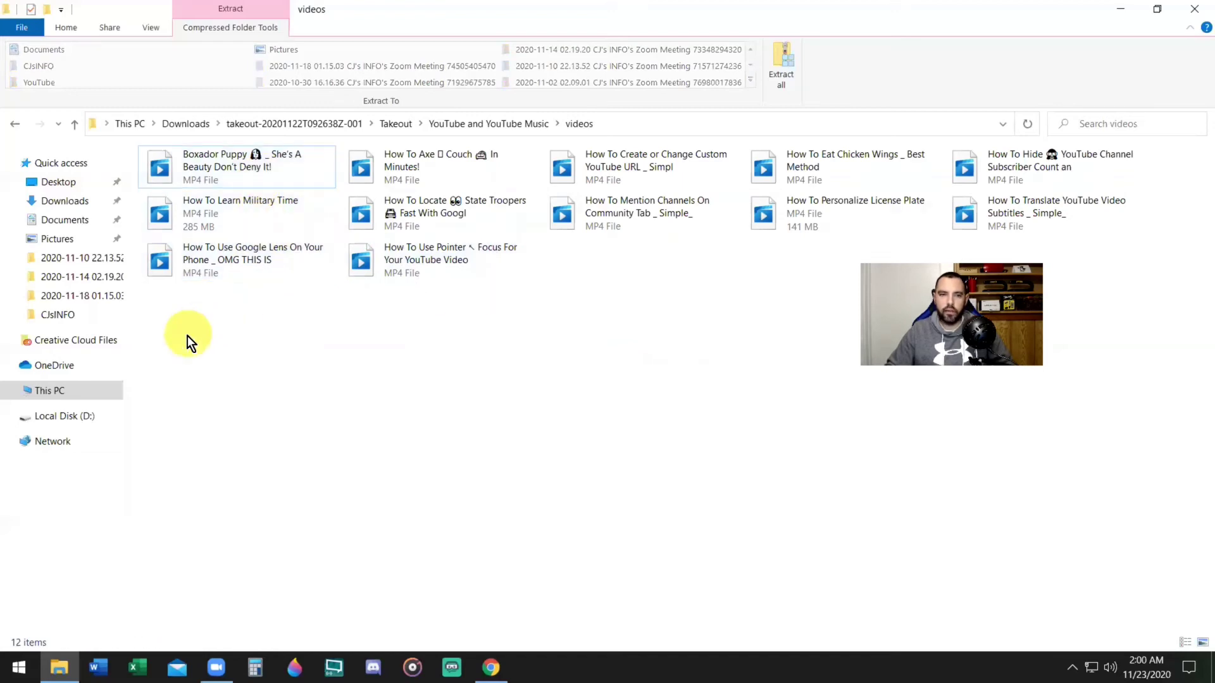
left_click_drag(198, 333, 937, 248)
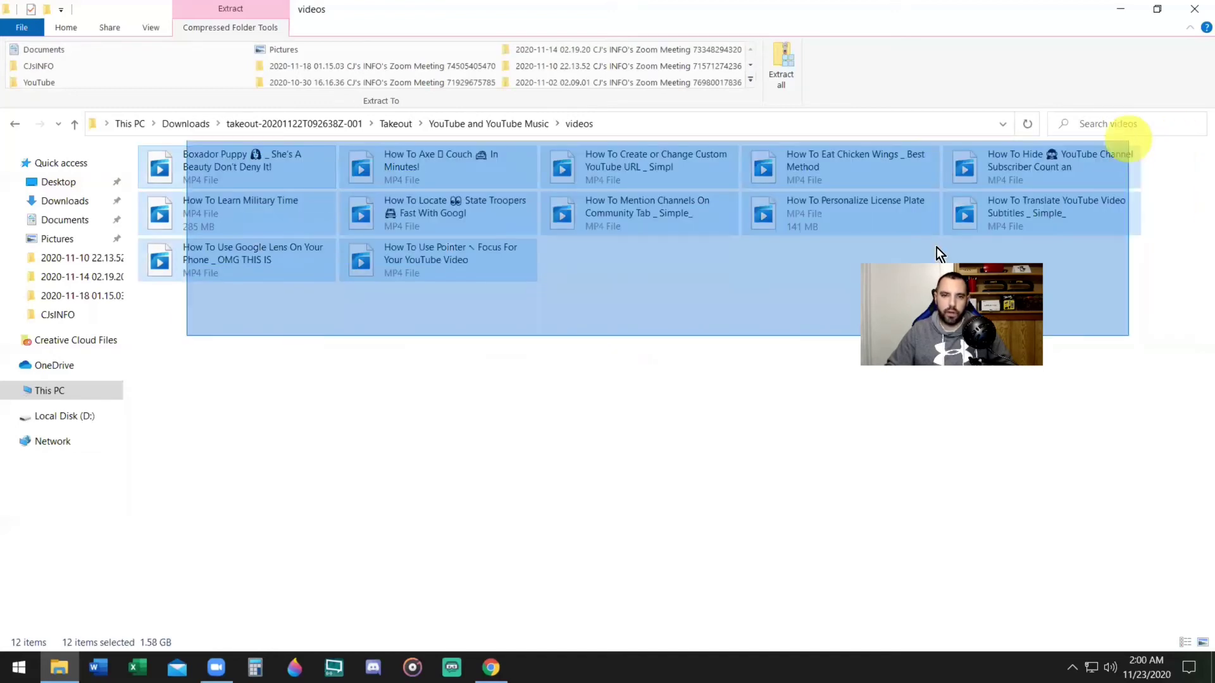
left_click_drag(936, 248, 381, 331)
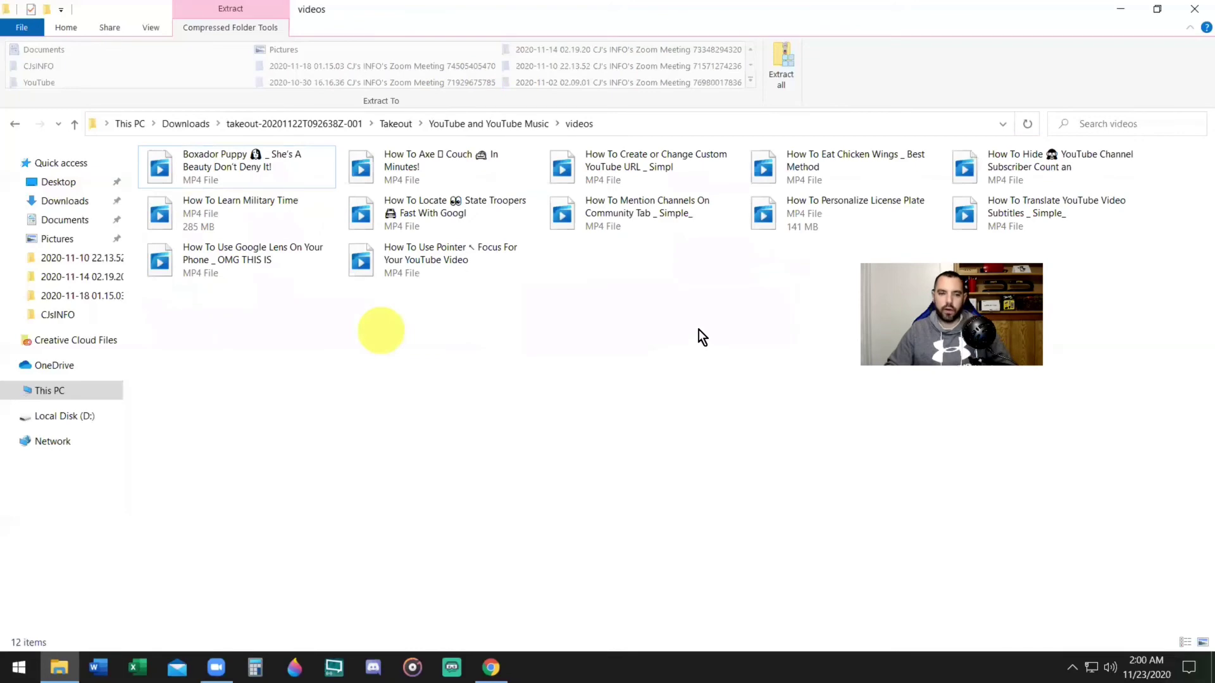
left_click(490, 668)
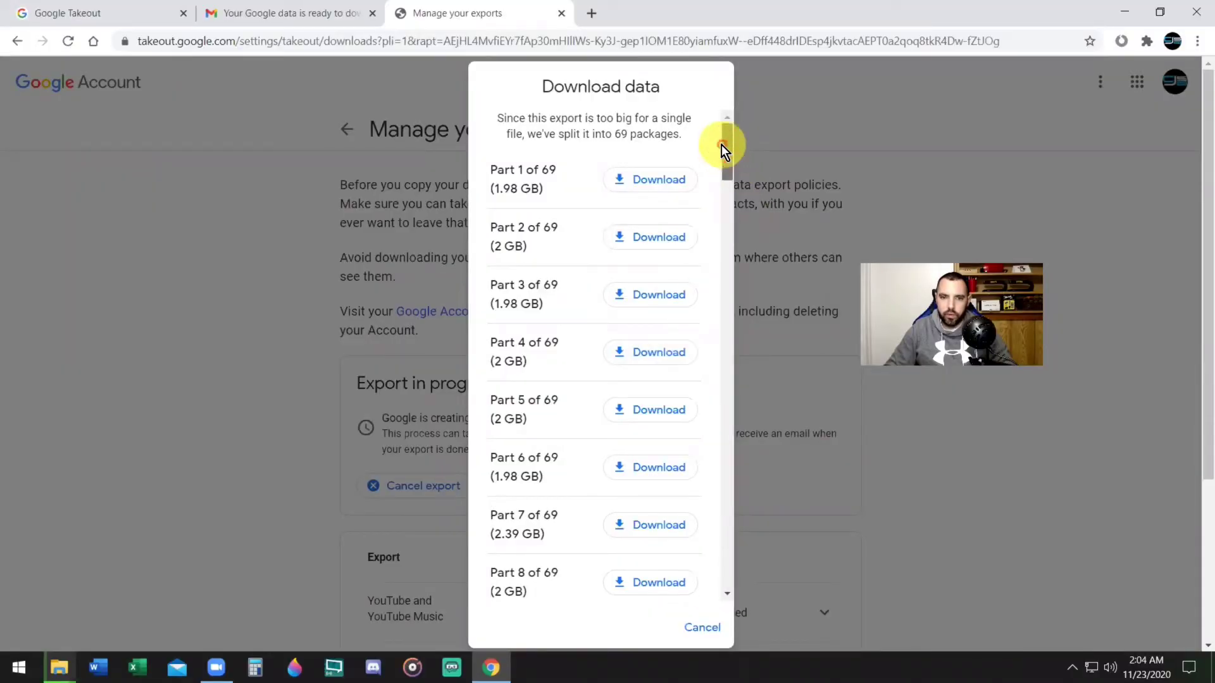
left_click_drag(722, 145, 722, 185)
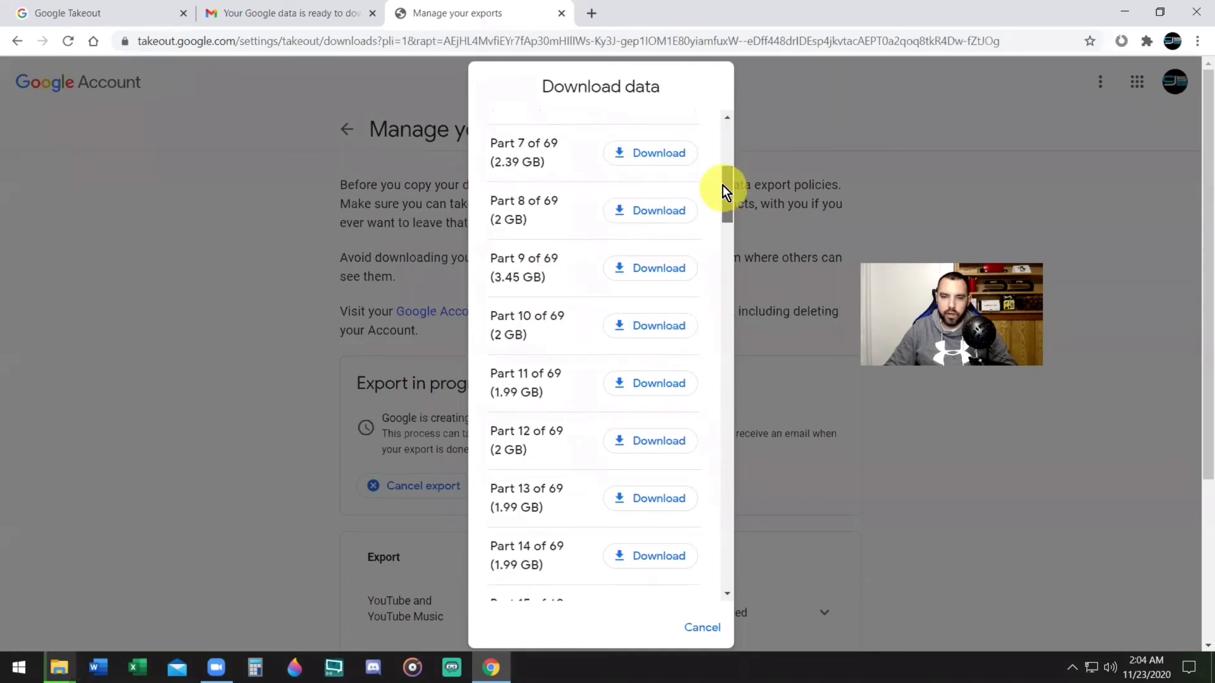
scroll(722, 186, "up", 5)
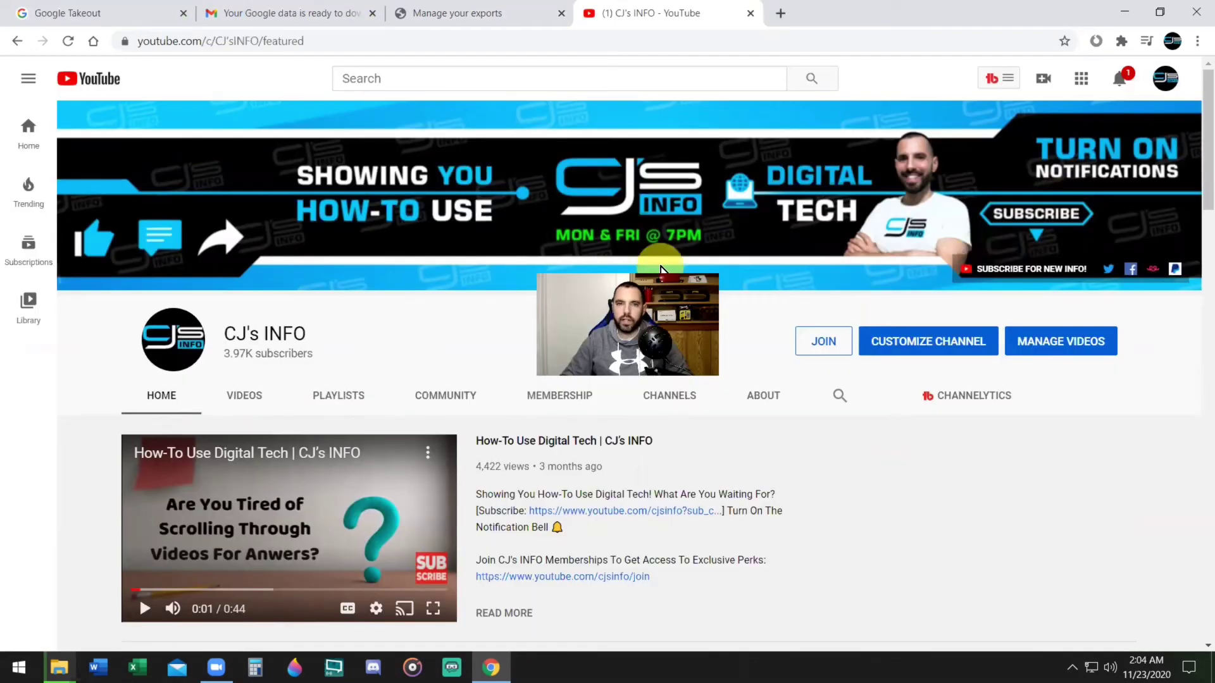
From Manage Videos, download the How To Check Actual Internet Speed video via its Options menu
left_click(1038, 344)
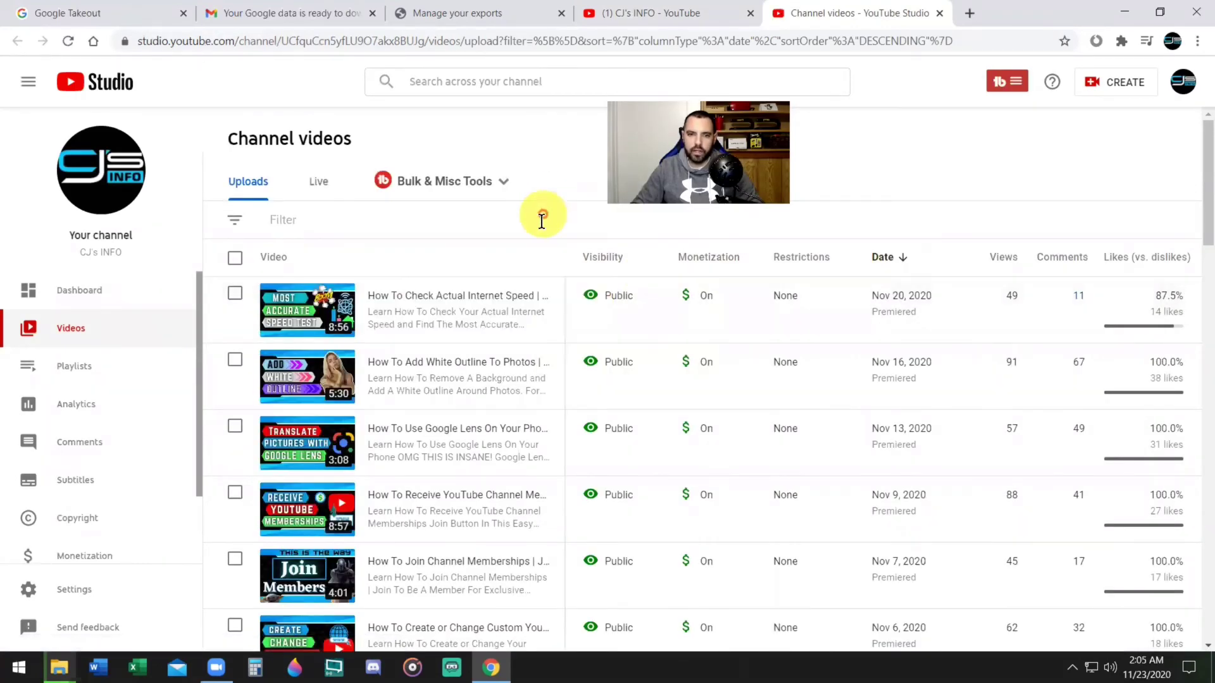
left_click(536, 311)
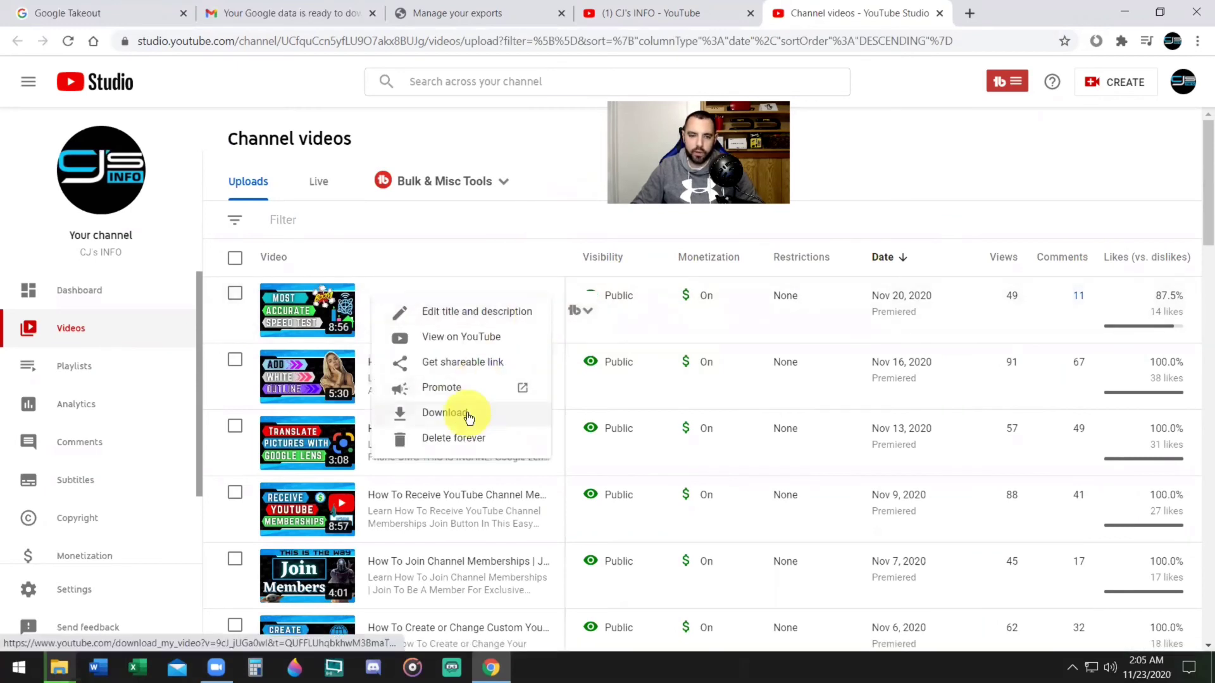
left_click(465, 413)
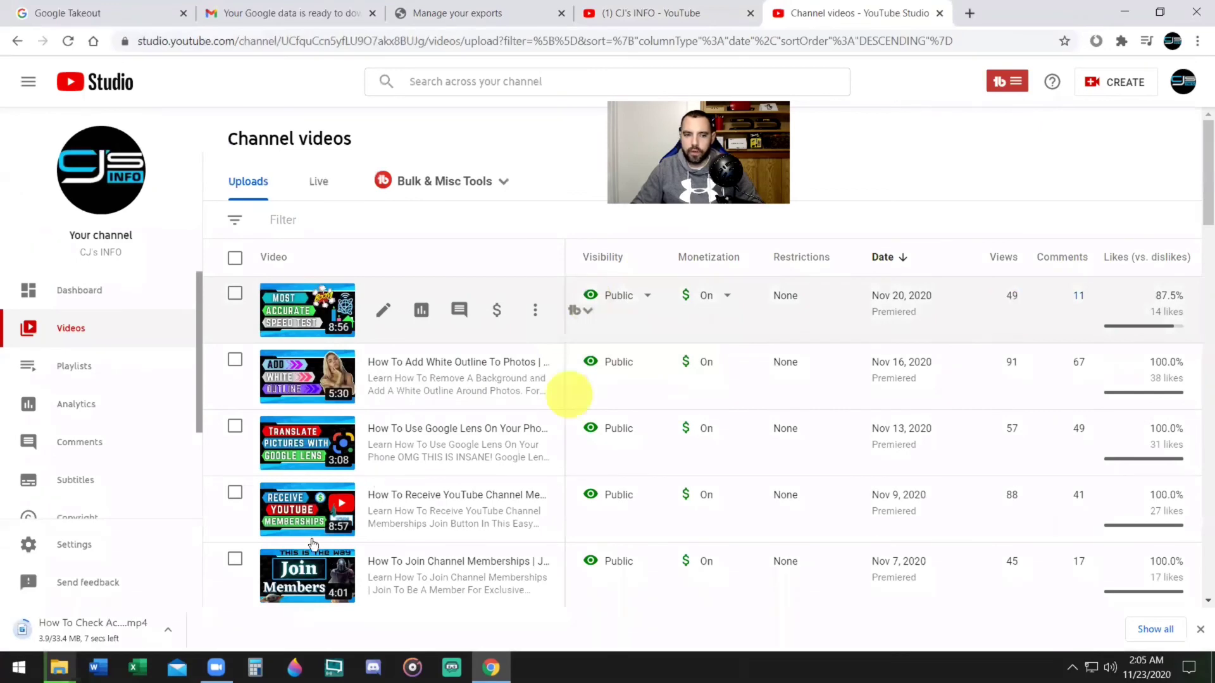
Show the downloaded 33.4 MB internet speed video in the Downloads folder beside the Takeout zip
left_click(123, 631)
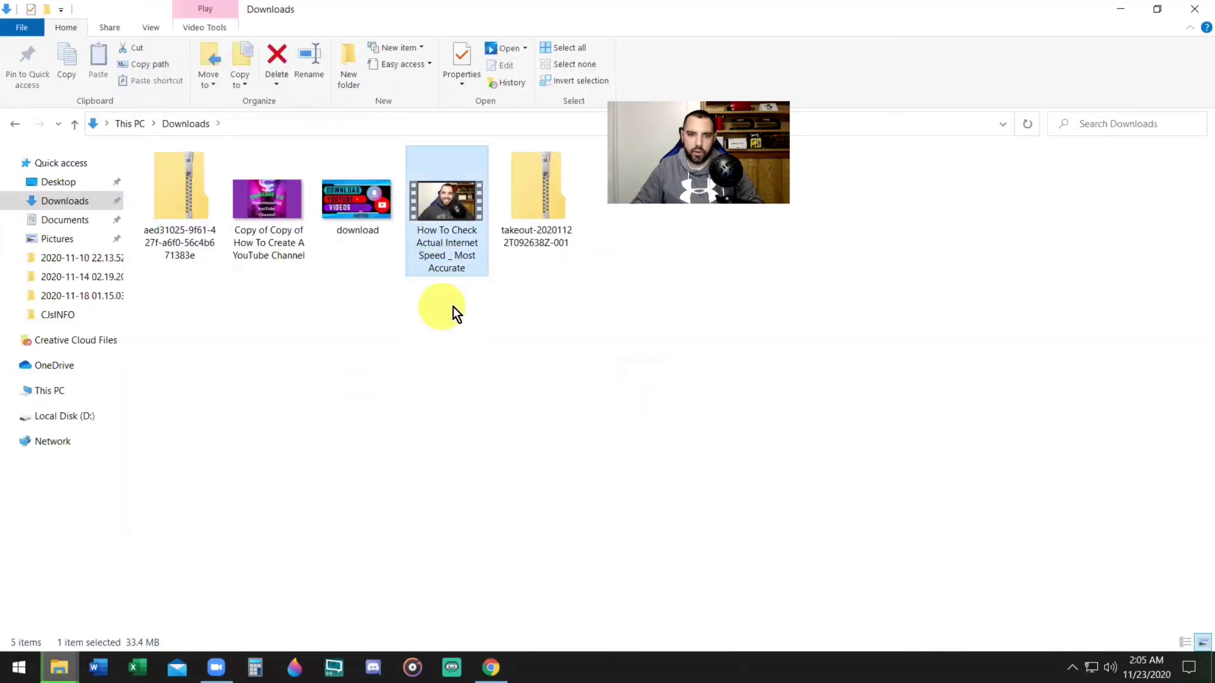